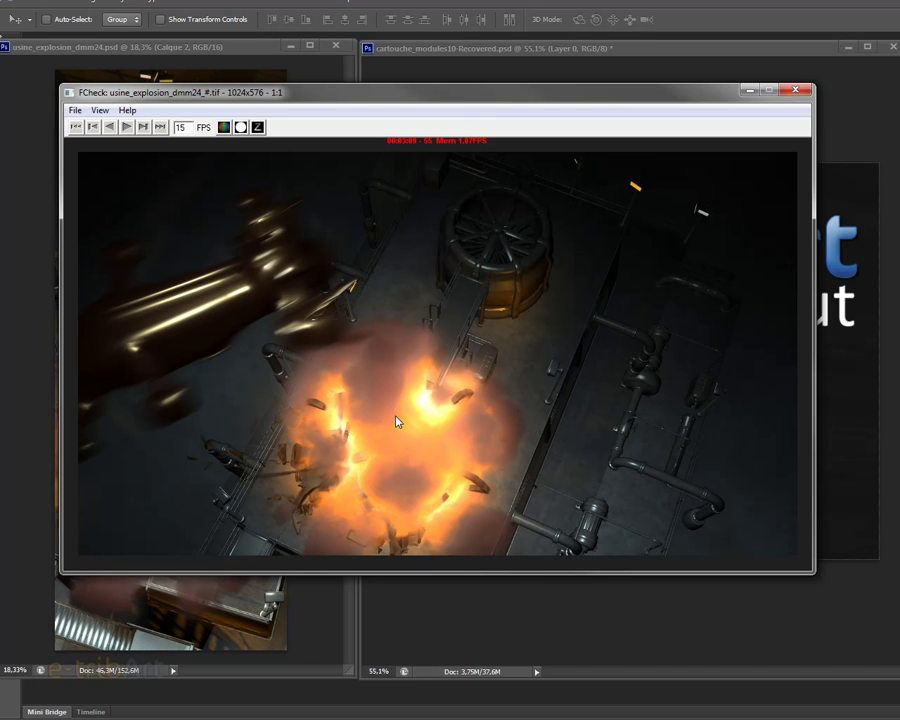
Scrub the factory explosion sequence back to its first frame
{"action": "left_click_drag", "start_coordinate": [386, 436], "coordinate": [220, 456]}
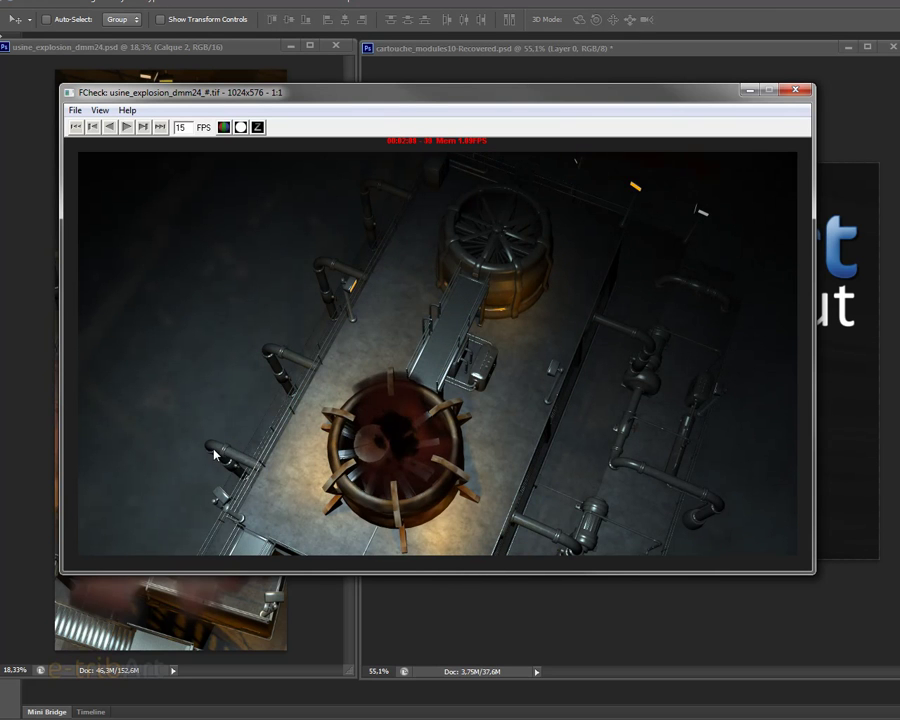
{"action": "left_click_drag", "start_coordinate": [358, 450], "coordinate": [381, 395]}
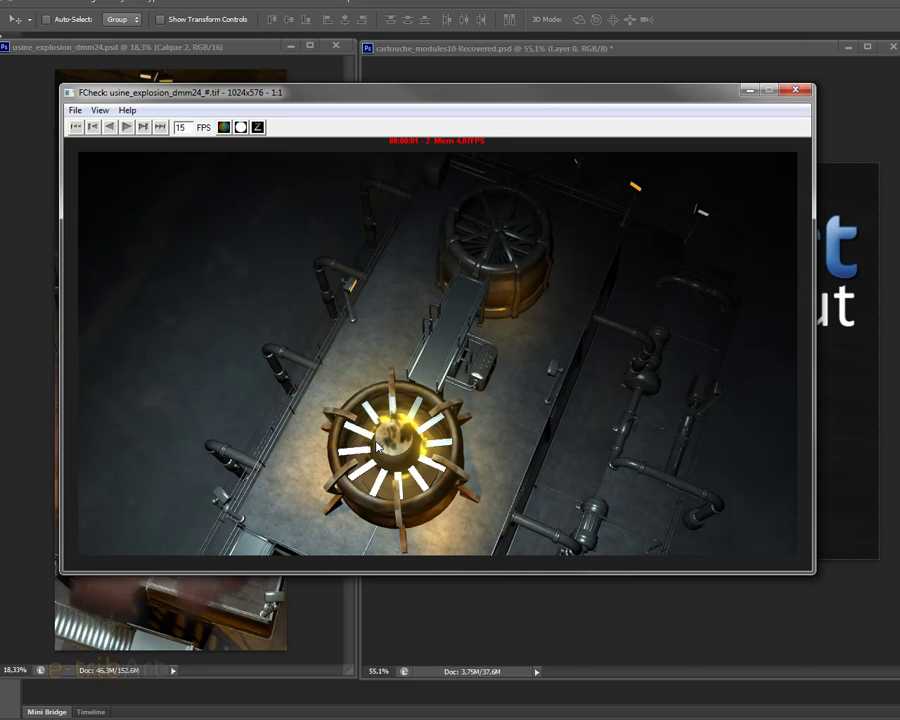
{"action": "key", "text": "Left"}
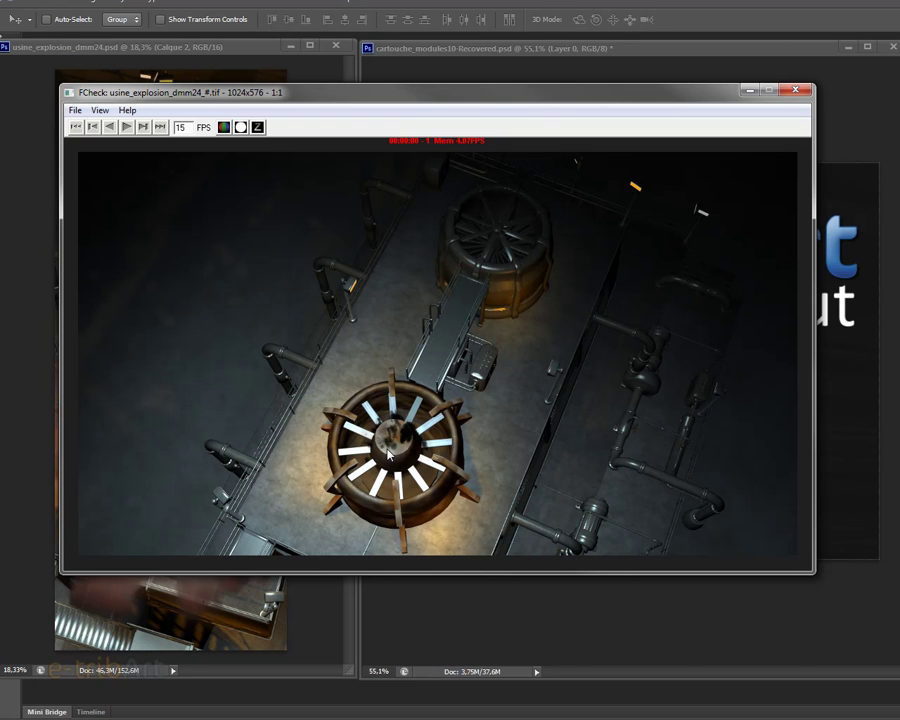
Step forward frame by frame through the factory explosion sequence, examining the flash, the smoke and the flying debris
{"action": "key", "text": "Right"}
{"action": "key", "text": "Right"}
{"action": "key", "text": "Right"}
{"action": "key", "text": "Right"}
{"action": "key", "text": "Right"}
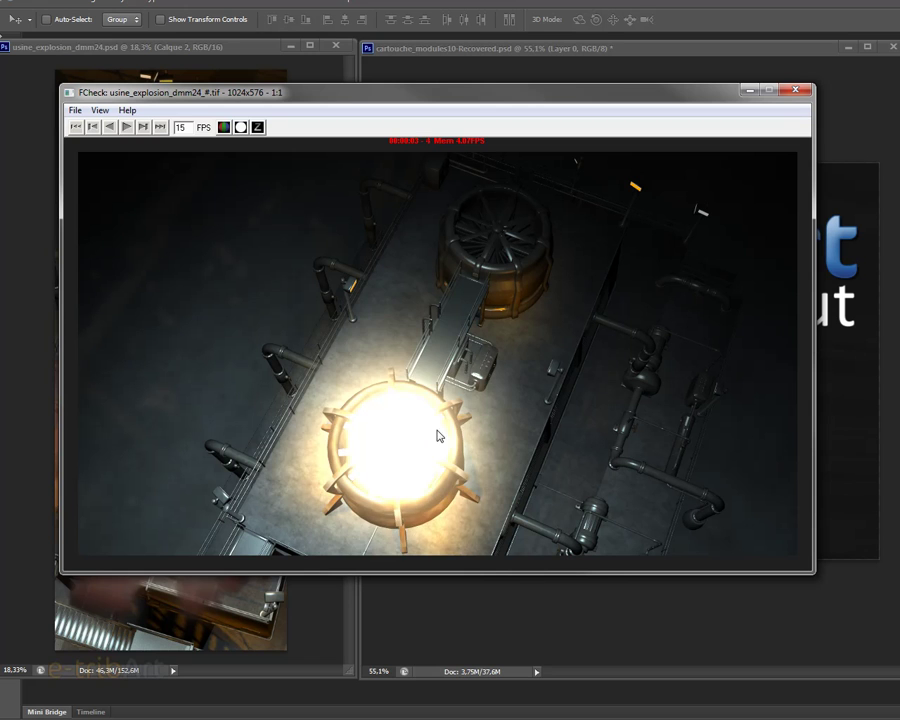
{"action": "key", "text": "Right"}
{"action": "key", "text": "Right"}
{"action": "key", "text": "Right"}
{"action": "key", "text": "Right"}
{"action": "key", "text": "Right"}
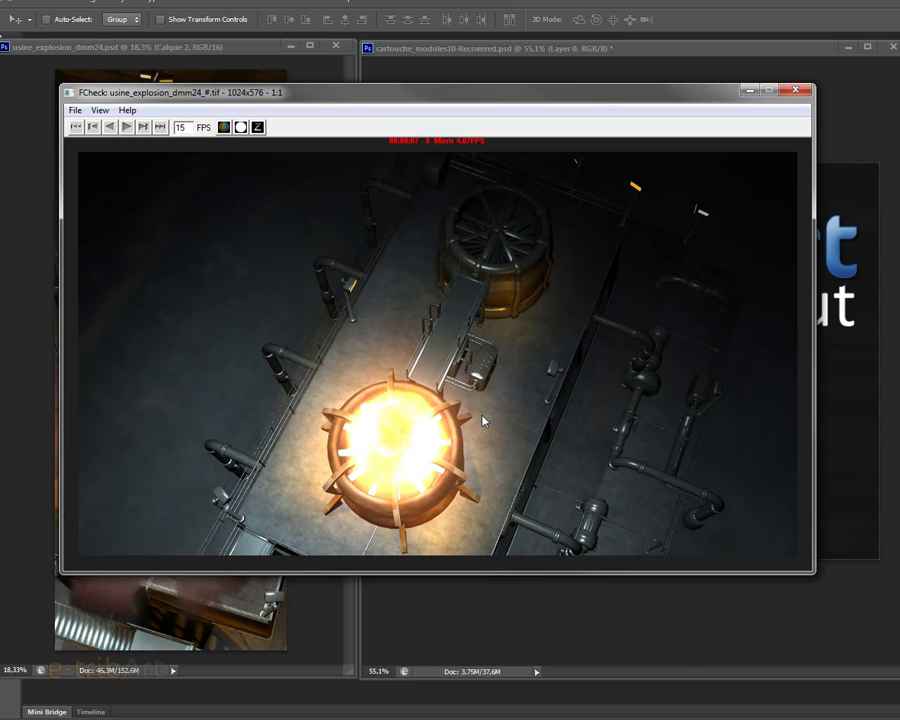
{"action": "key", "text": "Right"}
{"action": "key", "text": "Right"}
{"action": "key", "text": "Right"}
{"action": "key", "text": "Right"}
{"action": "key", "text": "Right"}
{"action": "key", "text": "Right"}
{"action": "key", "text": "Right"}
{"action": "key", "text": "Right"}
{"action": "key", "text": "Right"}
{"action": "key", "text": "Right"}
{"action": "key", "text": "Right"}
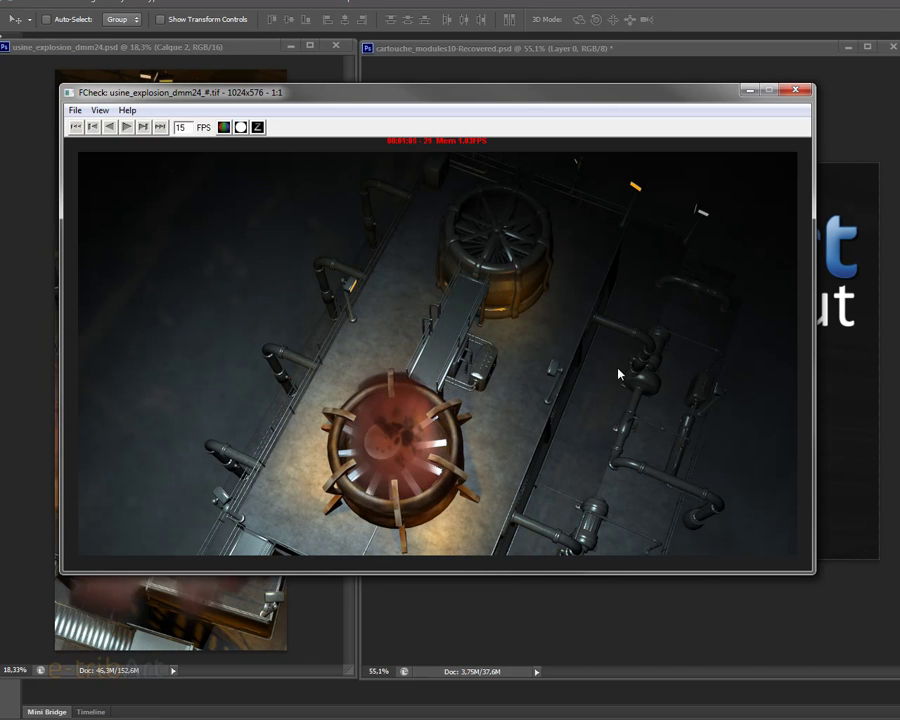
{"action": "key", "text": "Right"}
{"action": "key", "text": "Right"}
{"action": "key", "text": "Right"}
{"action": "key", "text": "Right"}
{"action": "key", "text": "Right"}
{"action": "key", "text": "Right"}
{"action": "key", "text": "Right"}
{"action": "key", "text": "Right"}
{"action": "key", "text": "Right"}
{"action": "key", "text": "Right"}
{"action": "key", "text": "Right"}
{"action": "key", "text": "Right"}
{"action": "key", "text": "Right"}
{"action": "key", "text": "Right"}
{"action": "key", "text": "Right"}
{"action": "key", "text": "Right"}
{"action": "key", "text": "Right"}
{"action": "key", "text": "Right"}
{"action": "key", "text": "Right"}
{"action": "key", "text": "Right"}
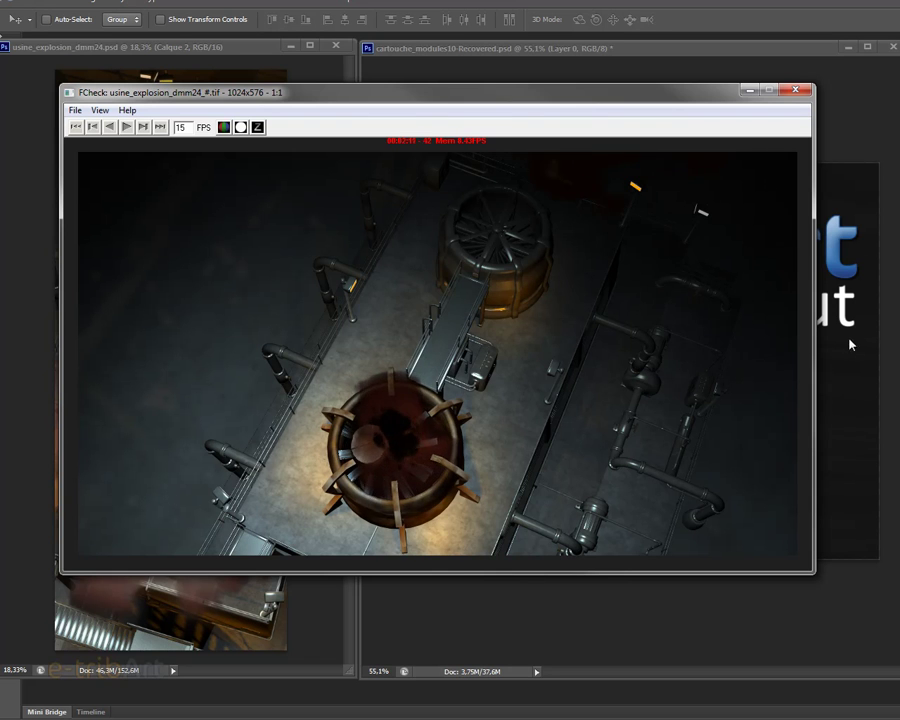
{"action": "key", "text": "Right"}
{"action": "key", "text": "Right"}
{"action": "key", "text": "Right"}
{"action": "key", "text": "Right"}
{"action": "key", "text": "Right"}
{"action": "key", "text": "Right"}
{"action": "key", "text": "Right"}
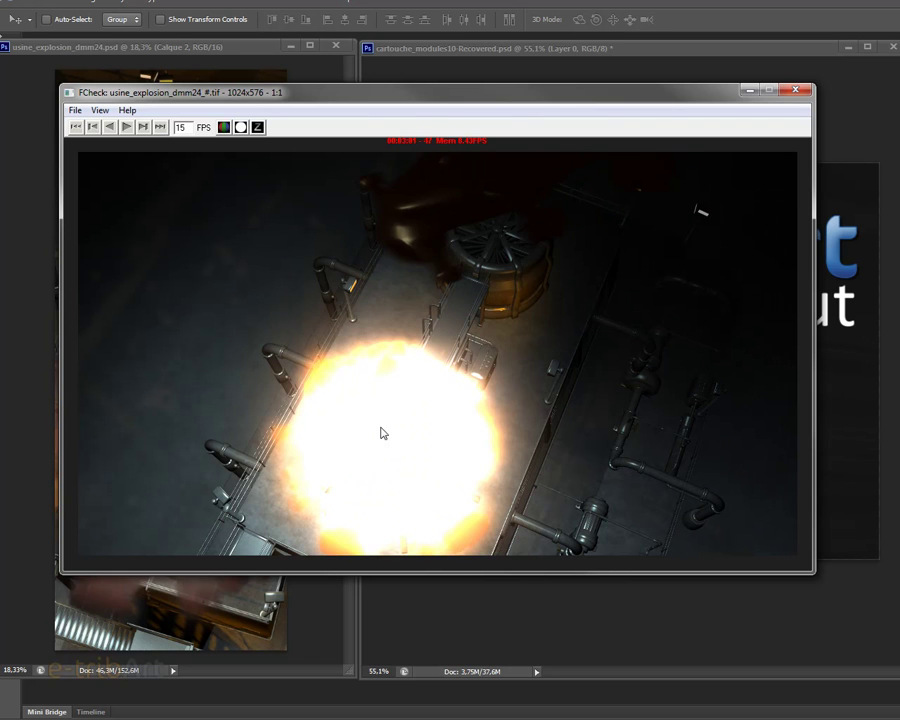
{"action": "key", "text": "Right"}
{"action": "key", "text": "Right"}
{"action": "key", "text": "Right"}
{"action": "key", "text": "Right"}
{"action": "key", "text": "Right"}
{"action": "key", "text": "Right"}
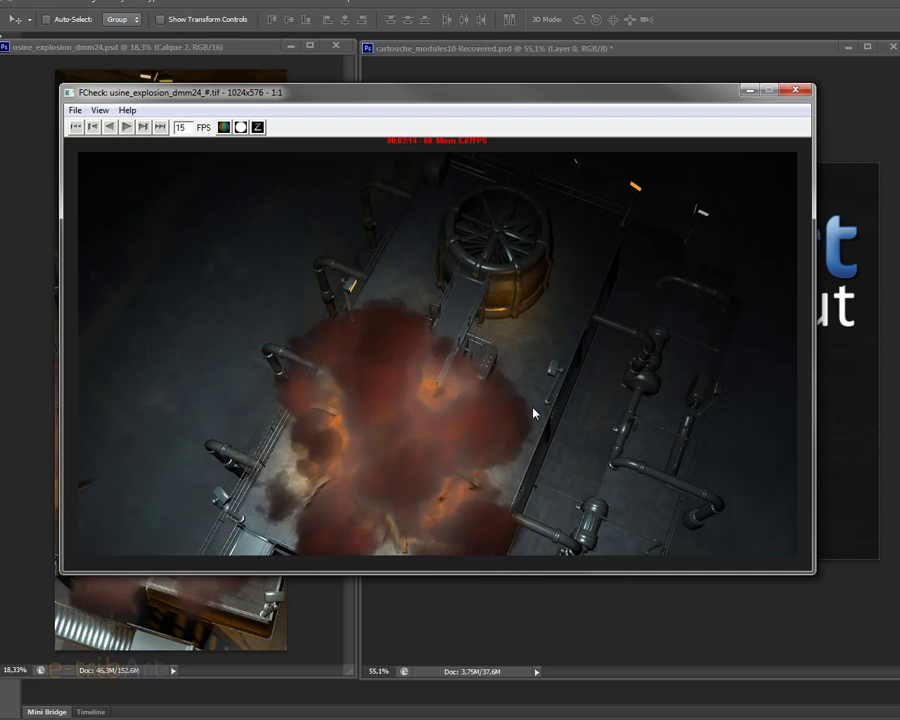
{"action": "key", "text": "Right"}
{"action": "key", "text": "Left"}
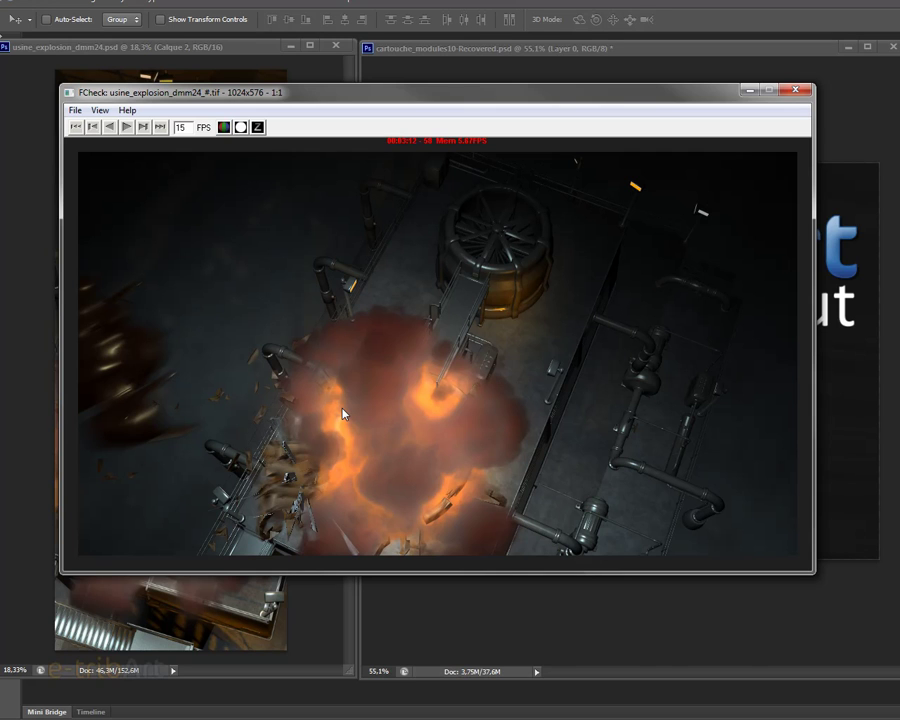
{"action": "left_click_drag", "start_coordinate": [380, 93], "coordinate": [388, 75]}
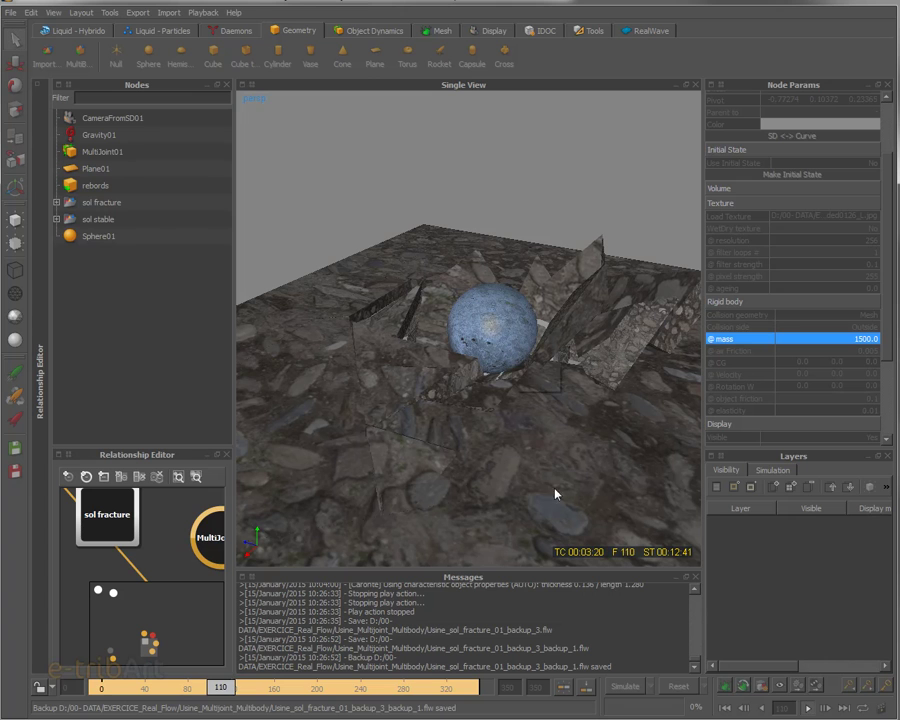
Switch to RealFlow, play the ground fracture simulation from frame 110, view the broken ground around the sphere, and rewind to frame 0
{"action": "left_click", "coordinate": [809, 709]}
{"action": "left_click_drag", "start_coordinate": [380, 373], "coordinate": [398, 399], "text": "alt"}
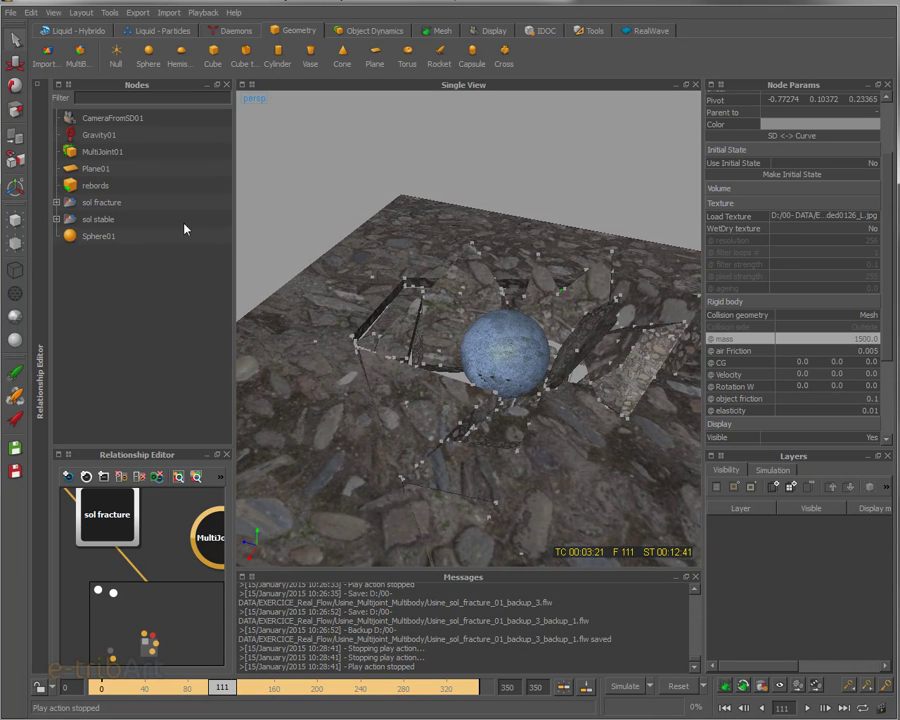
{"action": "left_click", "coordinate": [724, 709]}
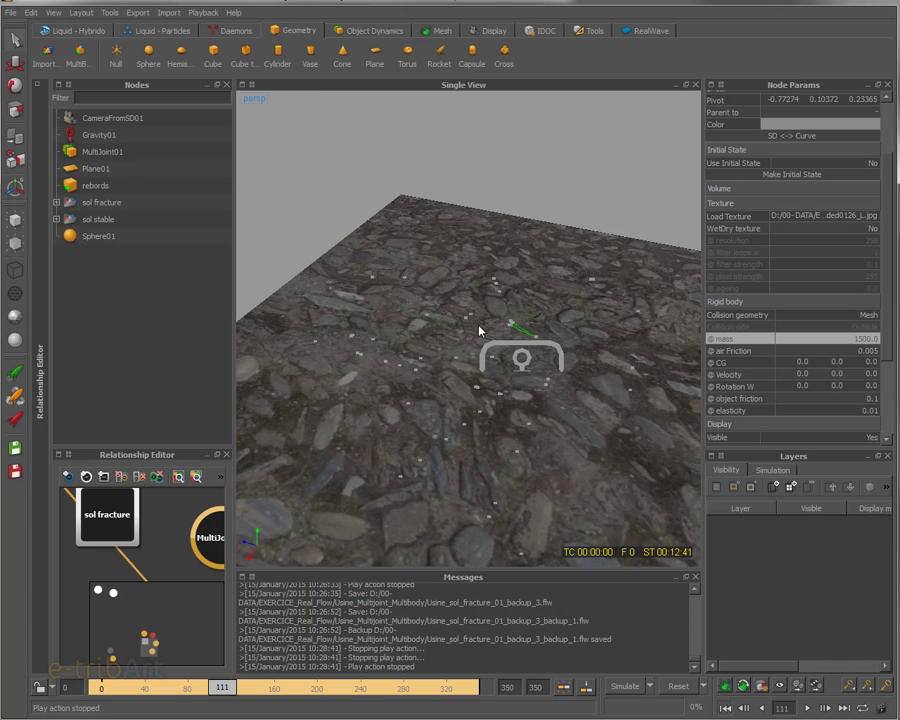
Select the sol fracture and sol stable groups together to highlight the whole ground
{"action": "scroll", "coordinate": [478, 326], "scroll_direction": "down", "scroll_amount": 3}
{"action": "left_click_drag", "start_coordinate": [308, 222], "coordinate": [692, 530]}
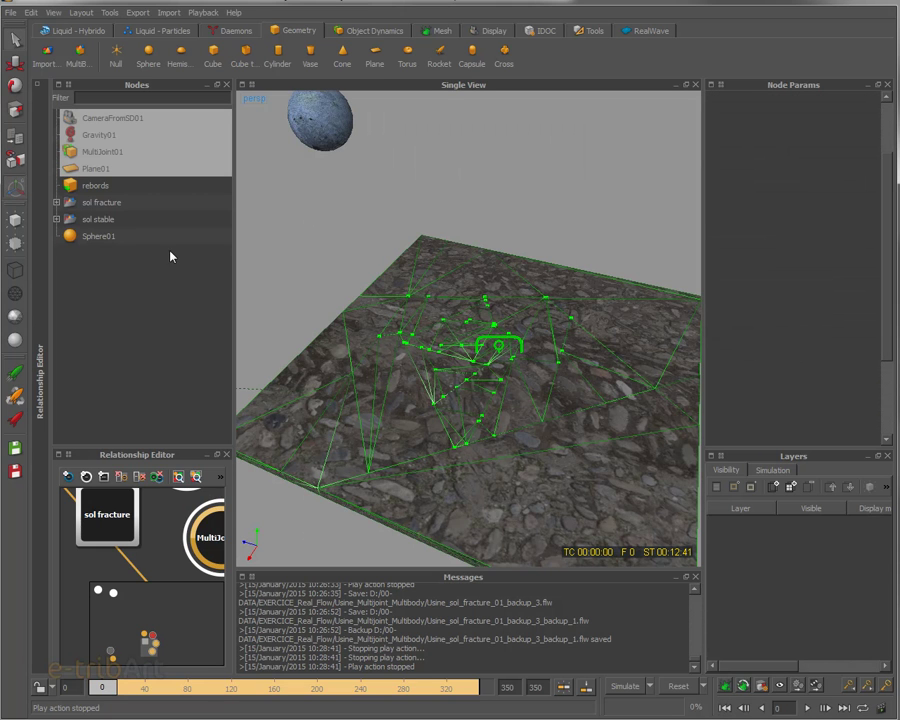
{"action": "left_click", "coordinate": [95, 202]}
{"action": "left_click", "coordinate": [97, 220], "text": "ctrl"}
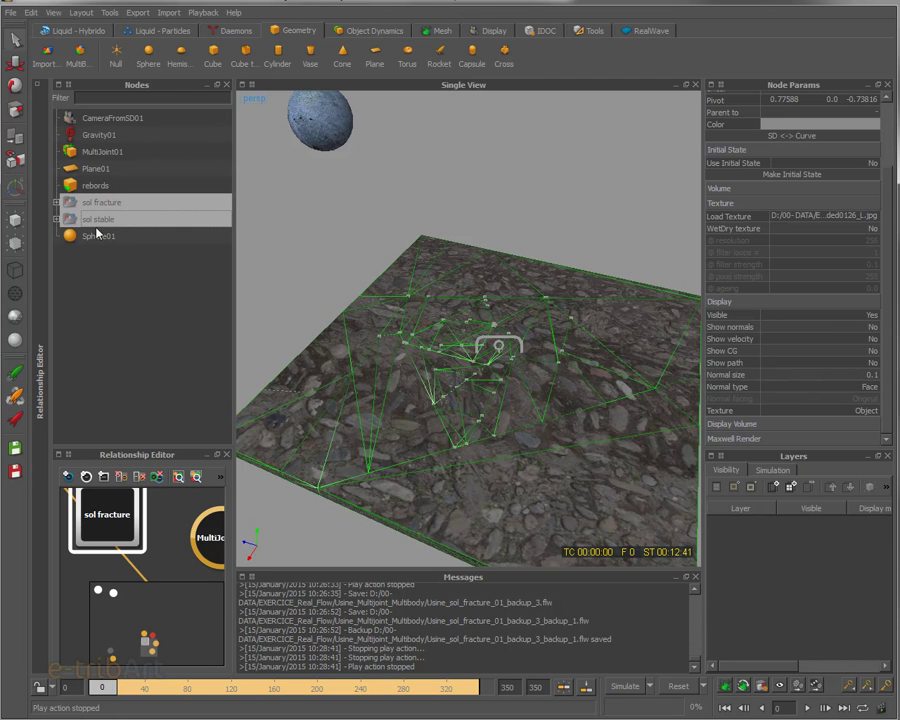
Expand the sol fracture and sol stable groups, look through their fracture chunks, and collapse both groups
{"action": "left_click", "coordinate": [56, 202]}
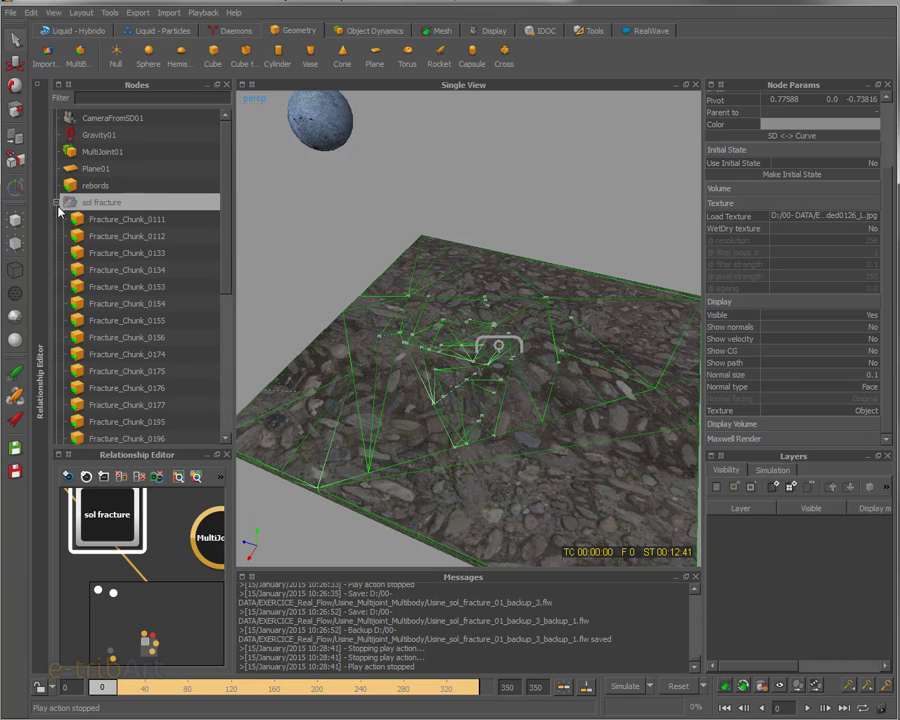
{"action": "scroll", "coordinate": [95, 280], "scroll_direction": "down", "scroll_amount": 10}
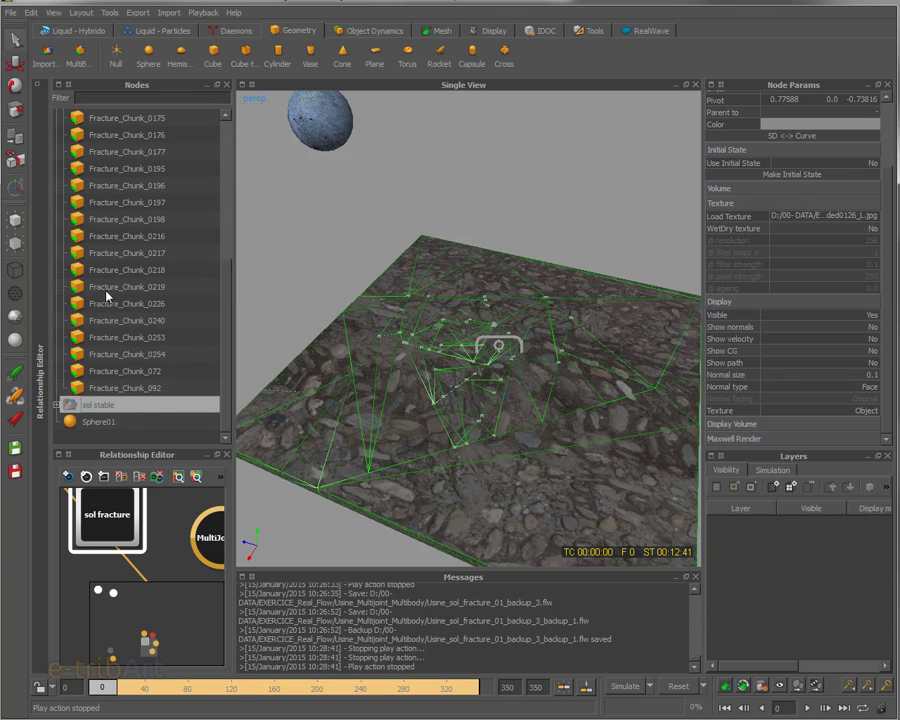
{"action": "left_click", "coordinate": [56, 404]}
{"action": "scroll", "coordinate": [122, 370], "scroll_direction": "down", "scroll_amount": 4}
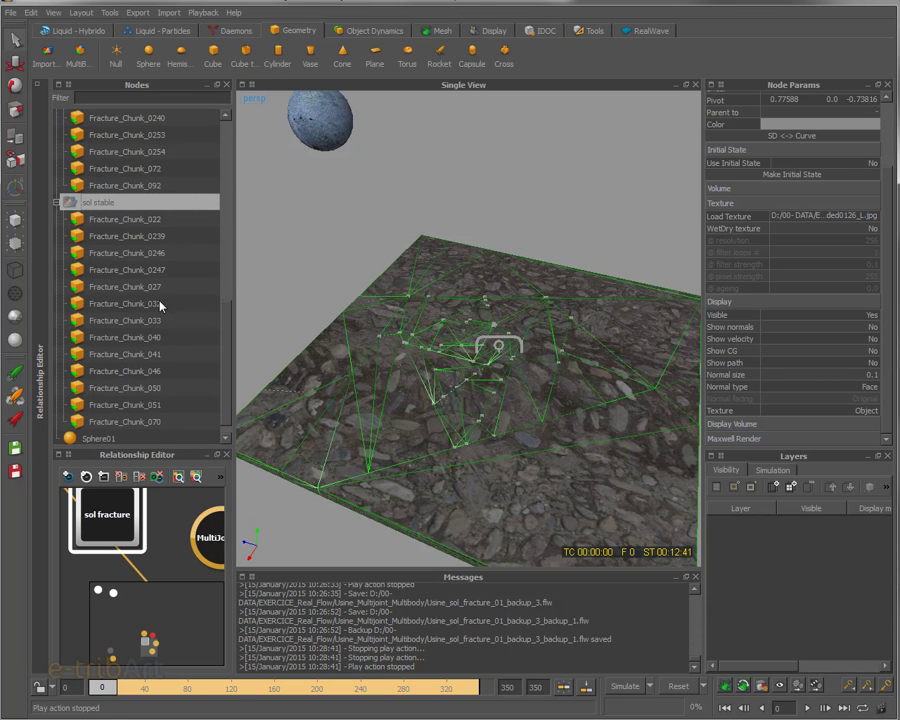
{"action": "left_click_drag", "start_coordinate": [222, 382], "coordinate": [222, 196]}
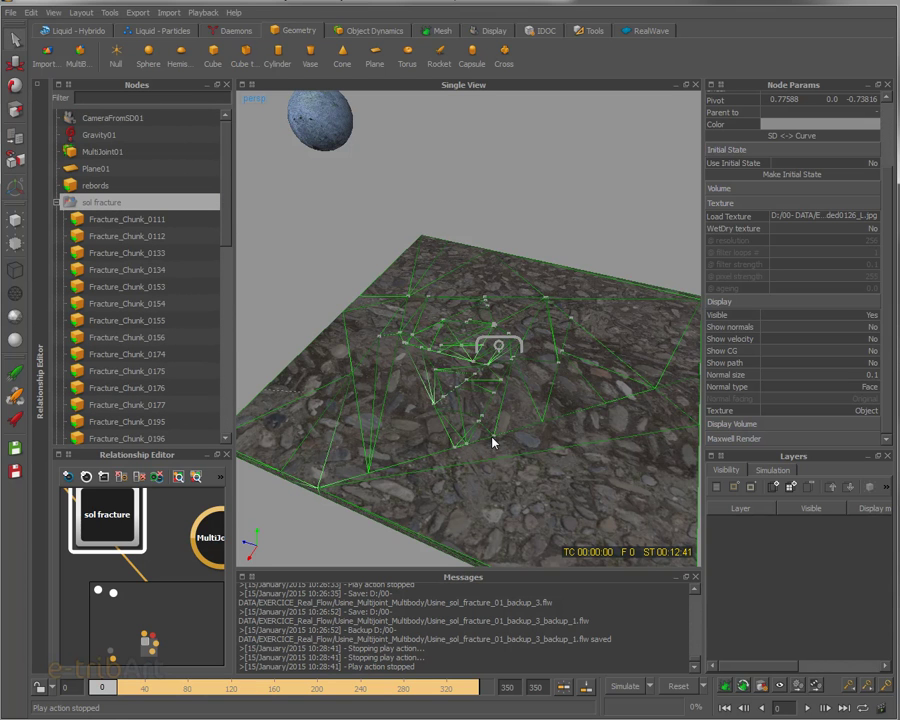
{"action": "left_click", "coordinate": [56, 203]}
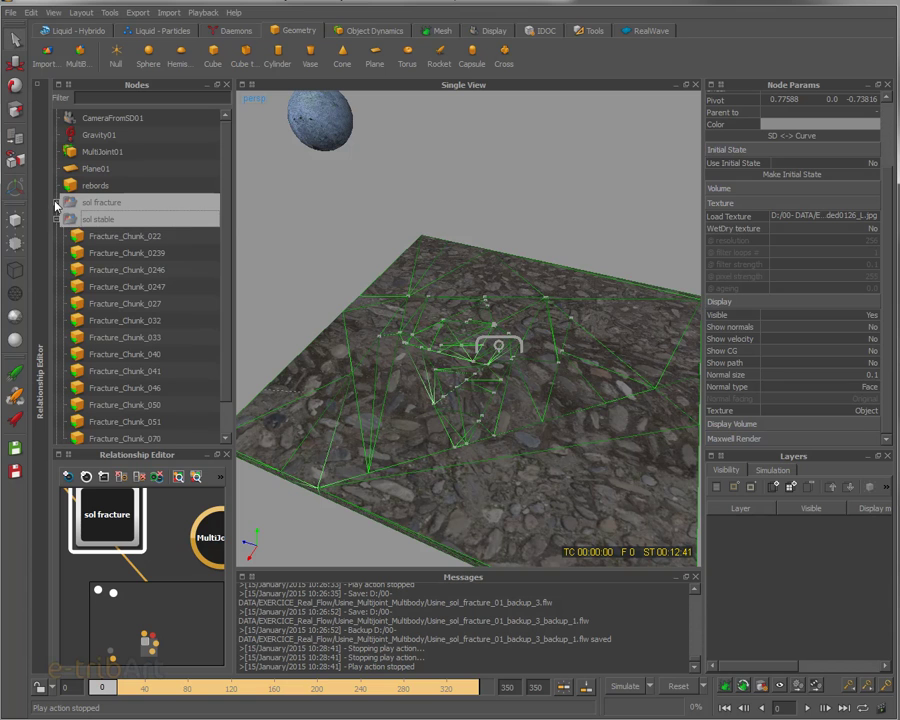
{"action": "left_click", "coordinate": [56, 219]}
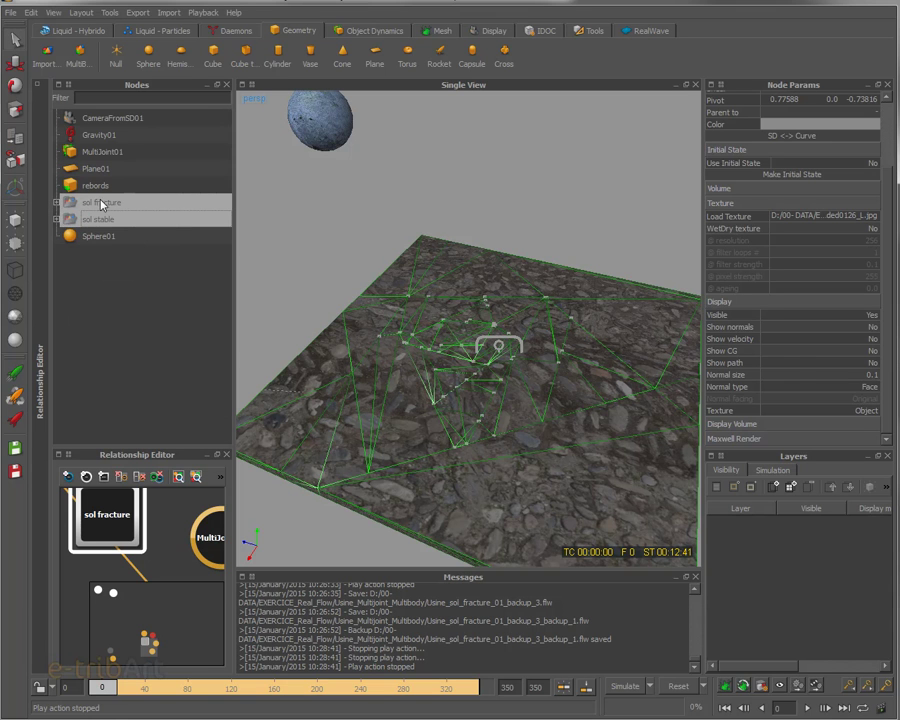
Highlight the sol fracture group, and examine the sol stable group's dynamics setting, rigid body parameters and chunks
{"action": "left_click", "coordinate": [97, 204]}
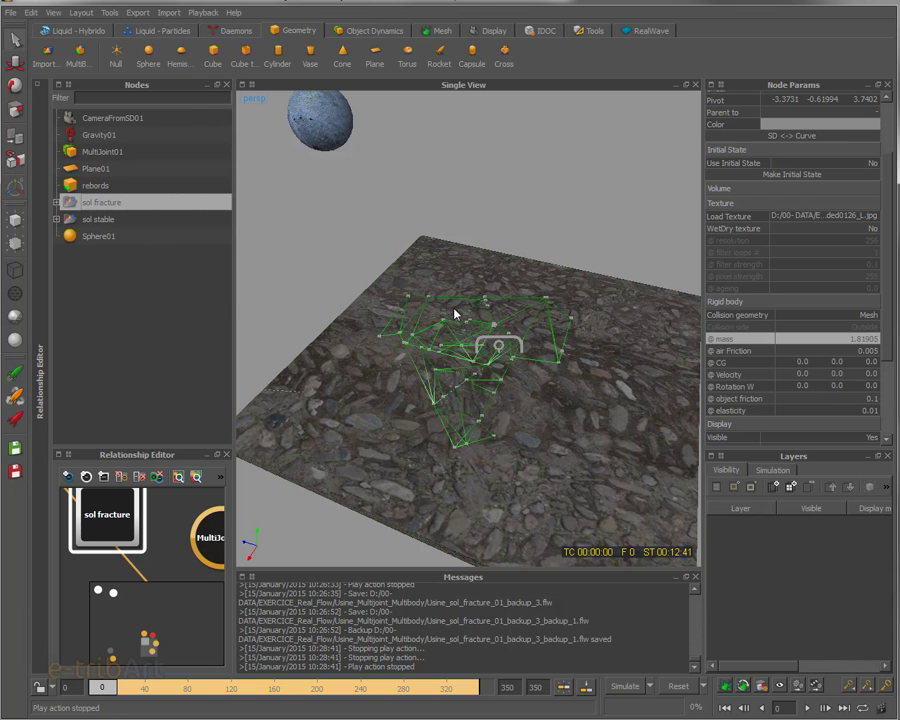
{"action": "left_click", "coordinate": [98, 219]}
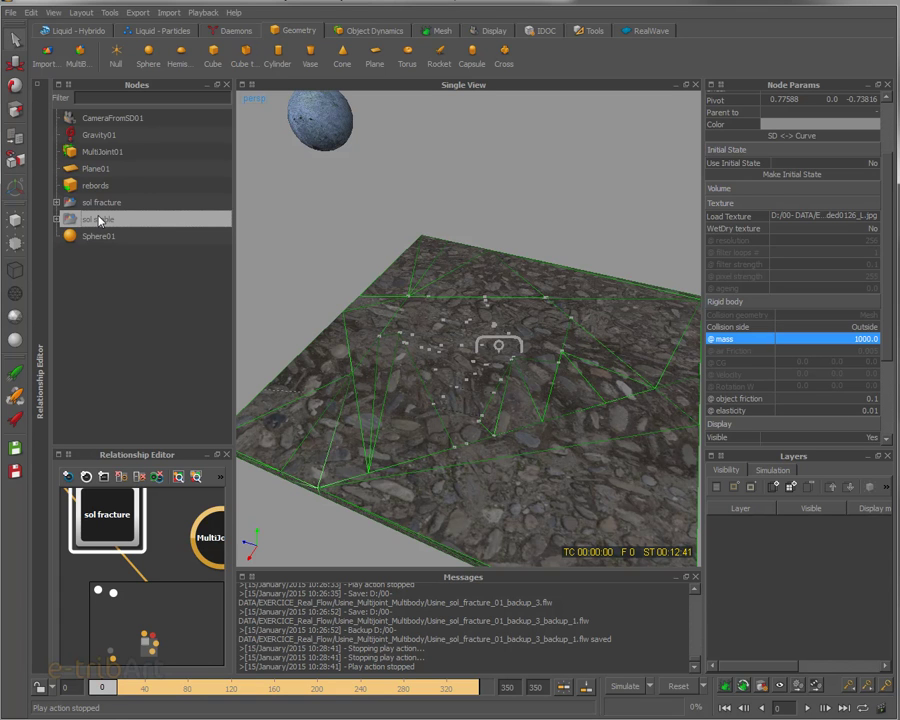
{"action": "scroll", "coordinate": [808, 147], "scroll_direction": "up", "scroll_amount": 3}
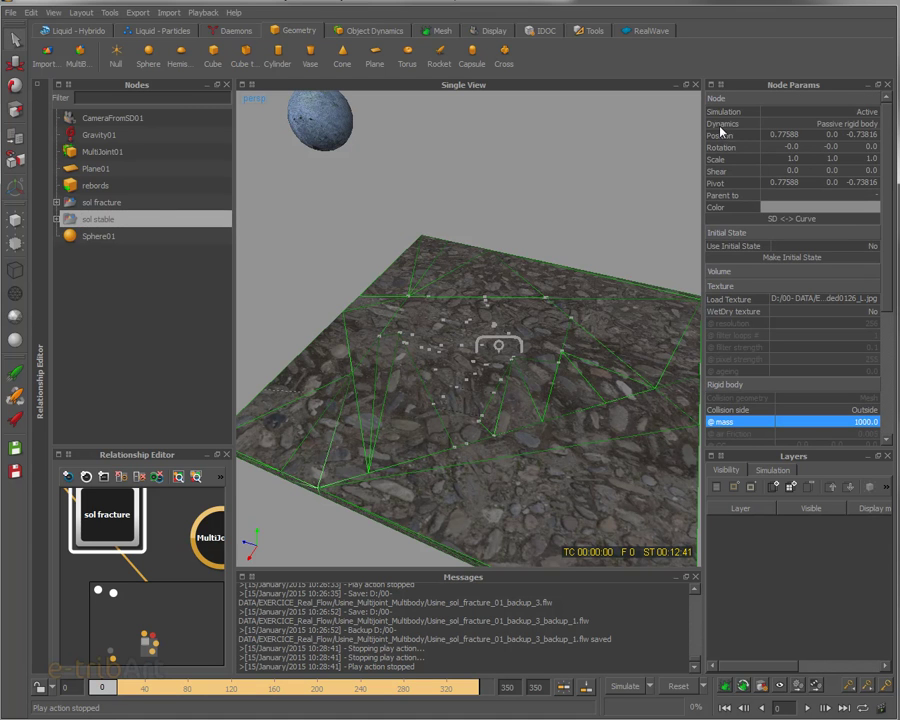
{"action": "left_click", "coordinate": [832, 124]}
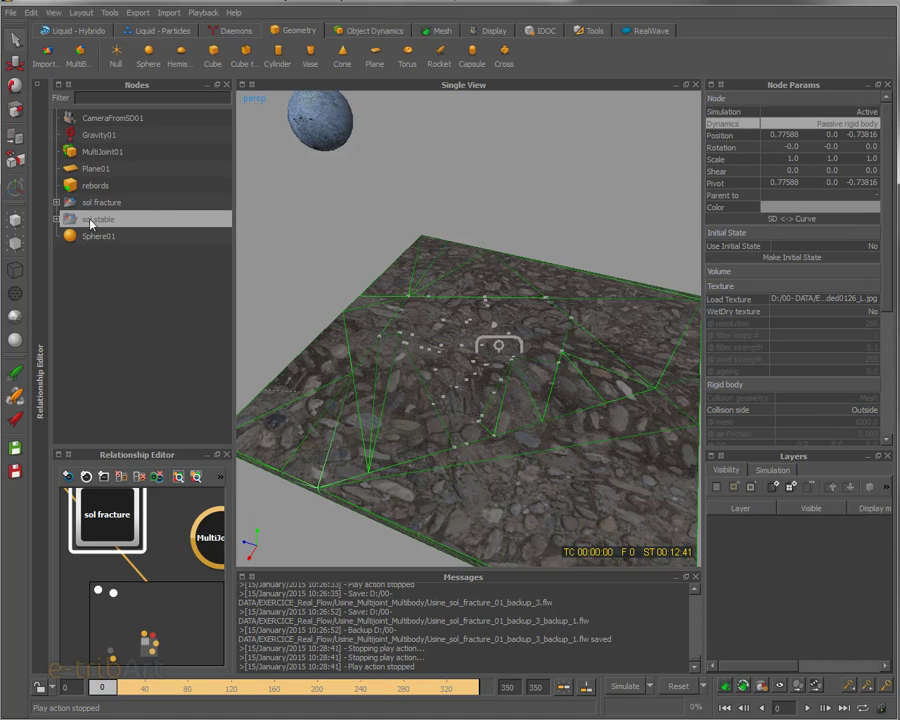
{"action": "left_click", "coordinate": [57, 219]}
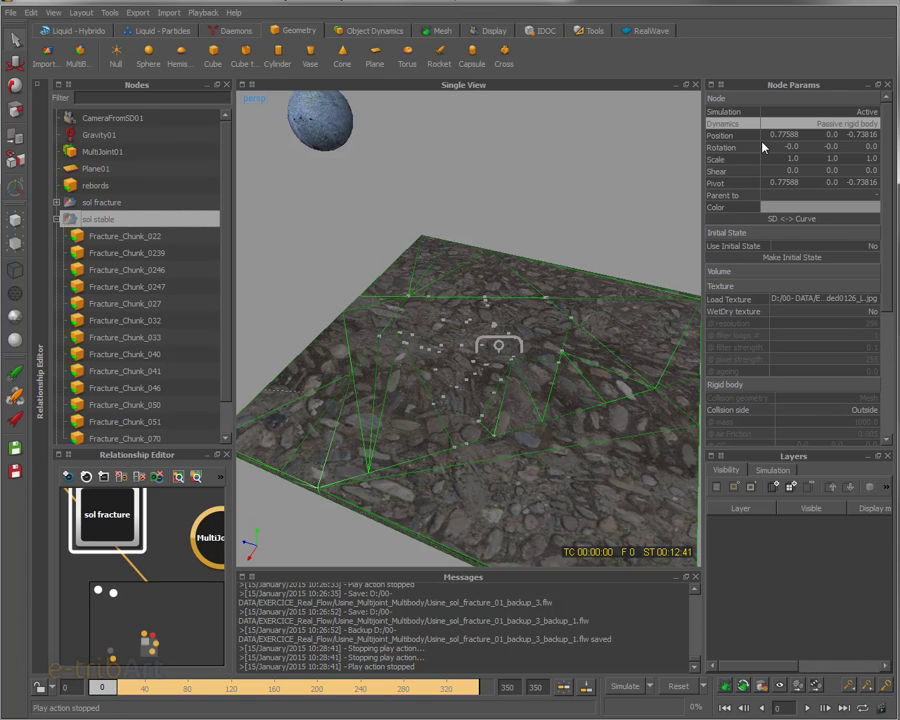
{"action": "left_click_drag", "start_coordinate": [888, 245], "coordinate": [892, 335]}
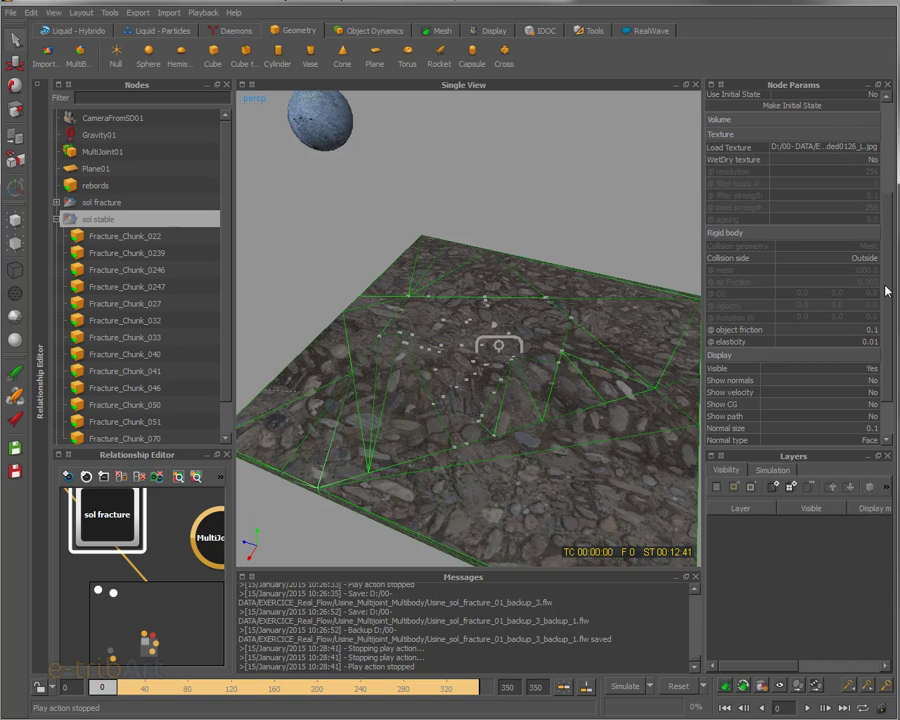
{"action": "left_click_drag", "start_coordinate": [890, 265], "coordinate": [892, 180]}
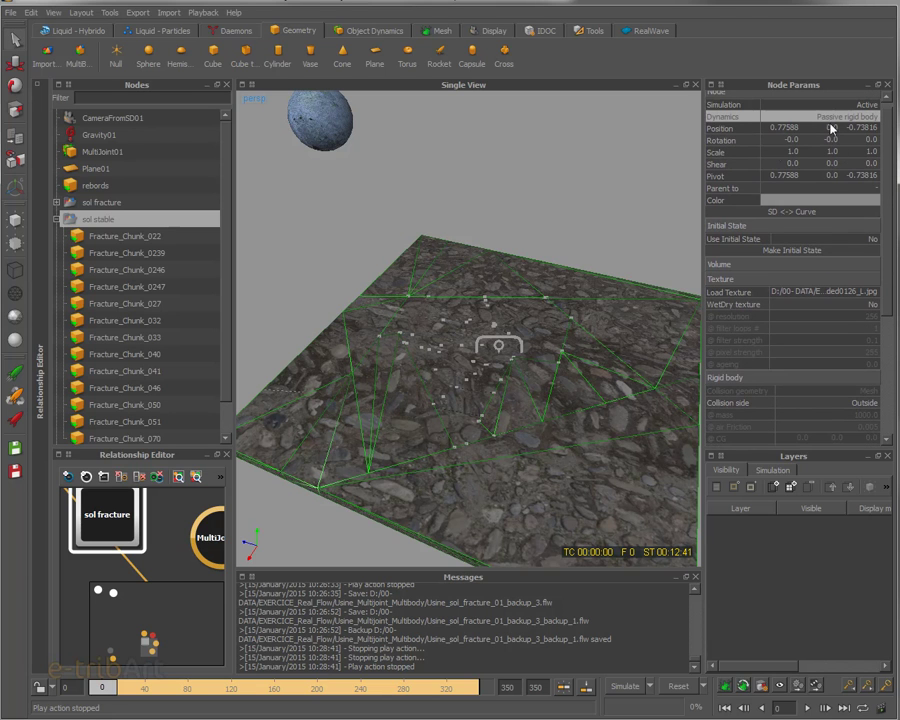
{"action": "left_click", "coordinate": [57, 219]}
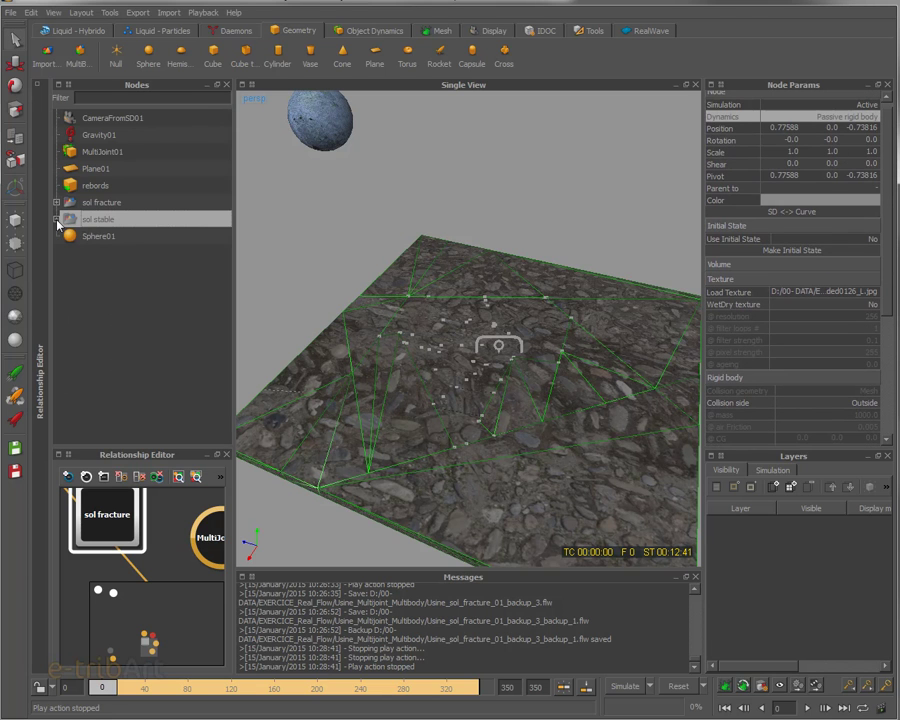
Select the sol fracture group and examine its dynamics setting and its list of fracture chunks
{"action": "left_click", "coordinate": [105, 205]}
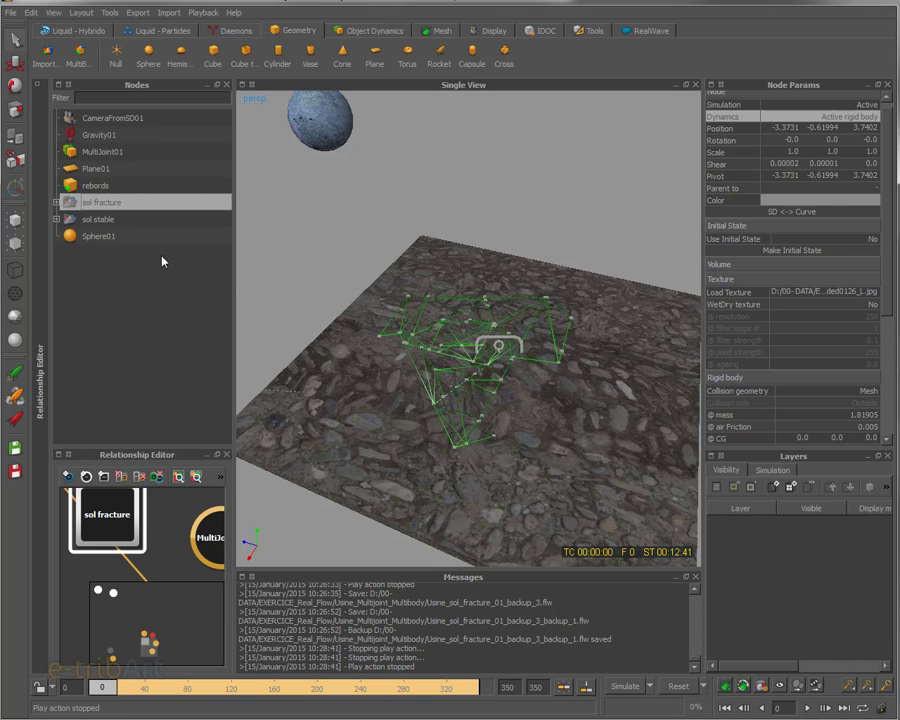
{"action": "left_click", "coordinate": [57, 203]}
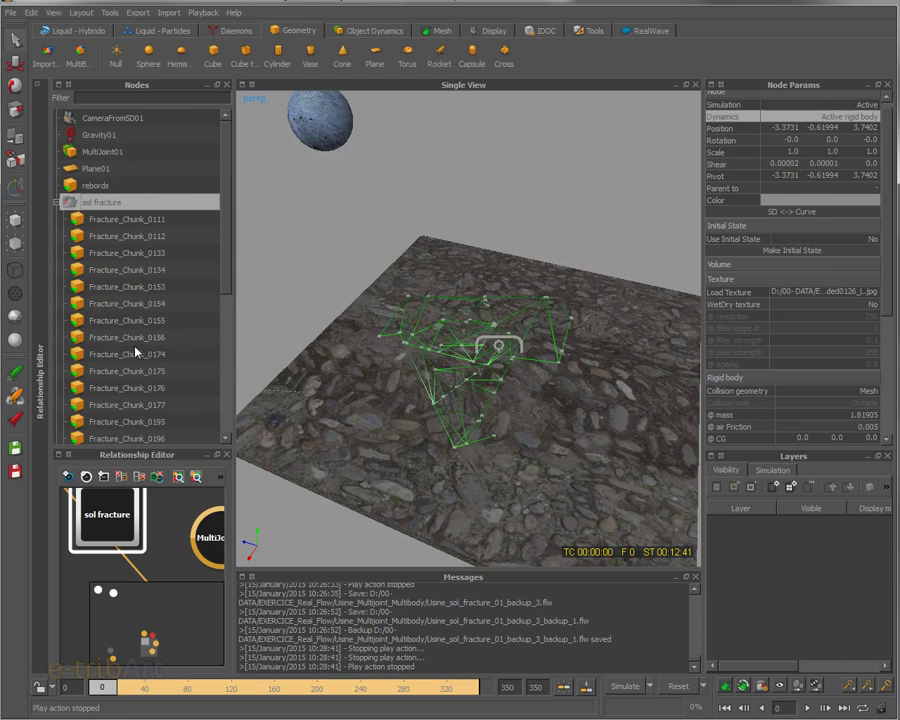
{"action": "scroll", "coordinate": [136, 352], "scroll_direction": "down", "scroll_amount": 4}
{"action": "scroll", "coordinate": [110, 300], "scroll_direction": "down", "scroll_amount": 1}
{"action": "scroll", "coordinate": [94, 243], "scroll_direction": "up", "scroll_amount": 5}
{"action": "left_click", "coordinate": [57, 203]}
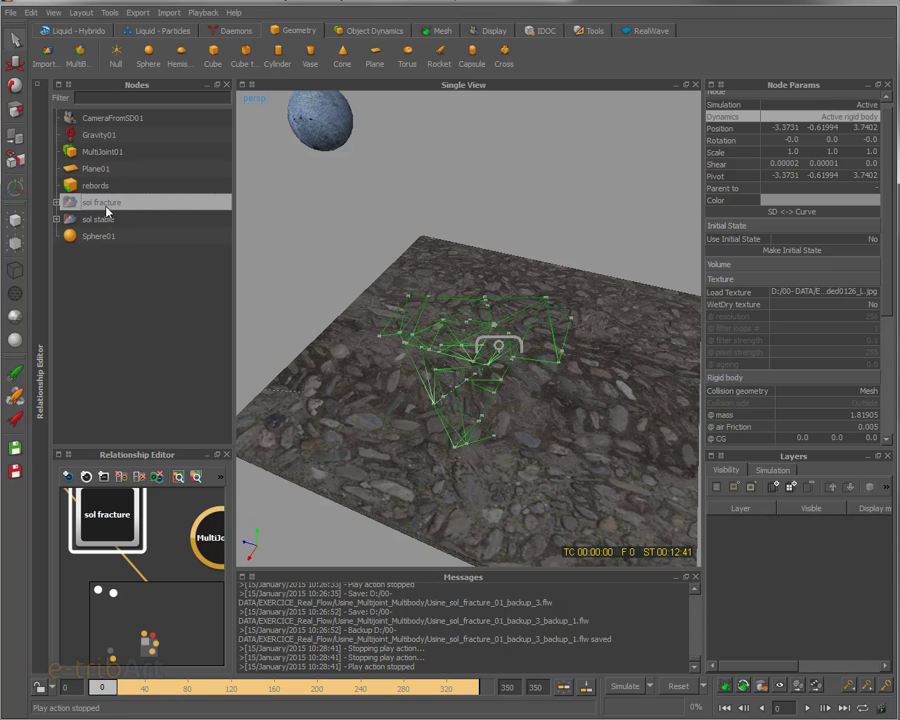
Inspect the parameters of Fracture_Chunk_0111 in the sol fracture group and those of the MultiJoint01 node
{"action": "left_click", "coordinate": [56, 203]}
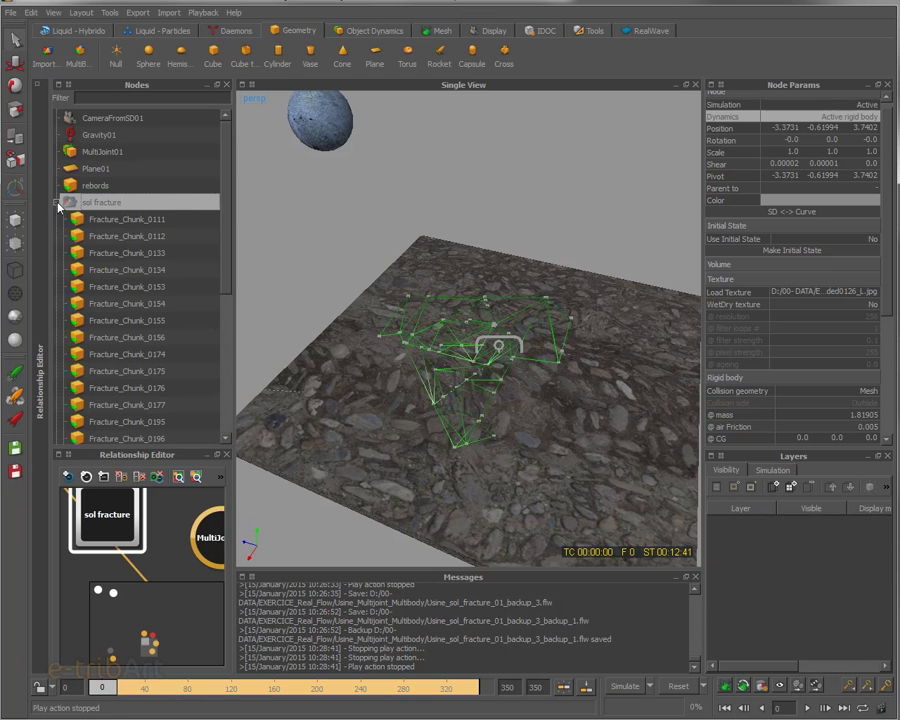
{"action": "left_click", "coordinate": [110, 219]}
{"action": "left_click_drag", "start_coordinate": [228, 244], "coordinate": [225, 125]}
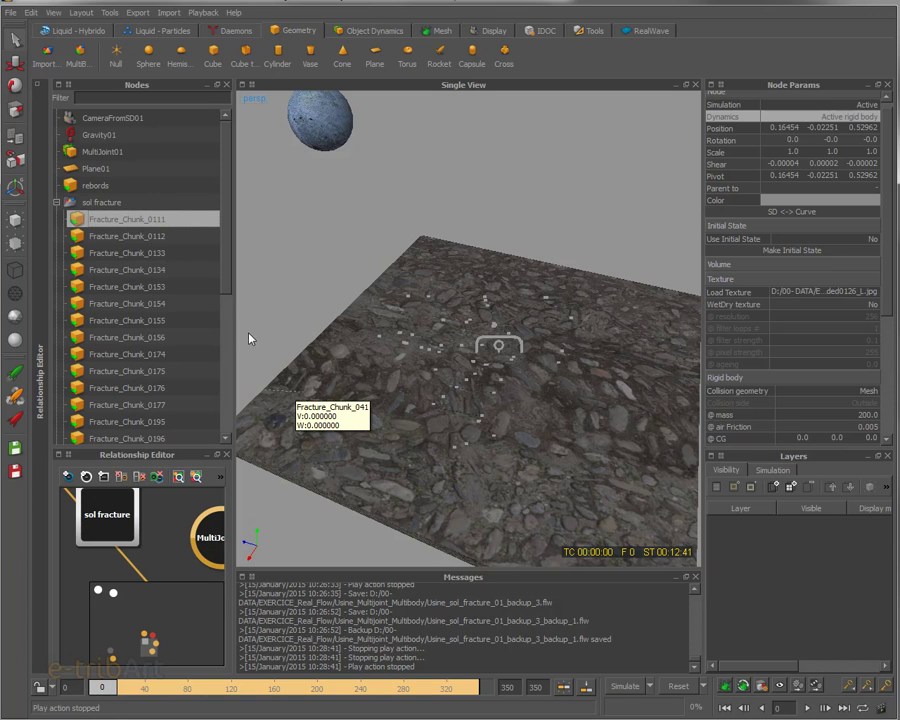
{"action": "left_click", "coordinate": [92, 153]}
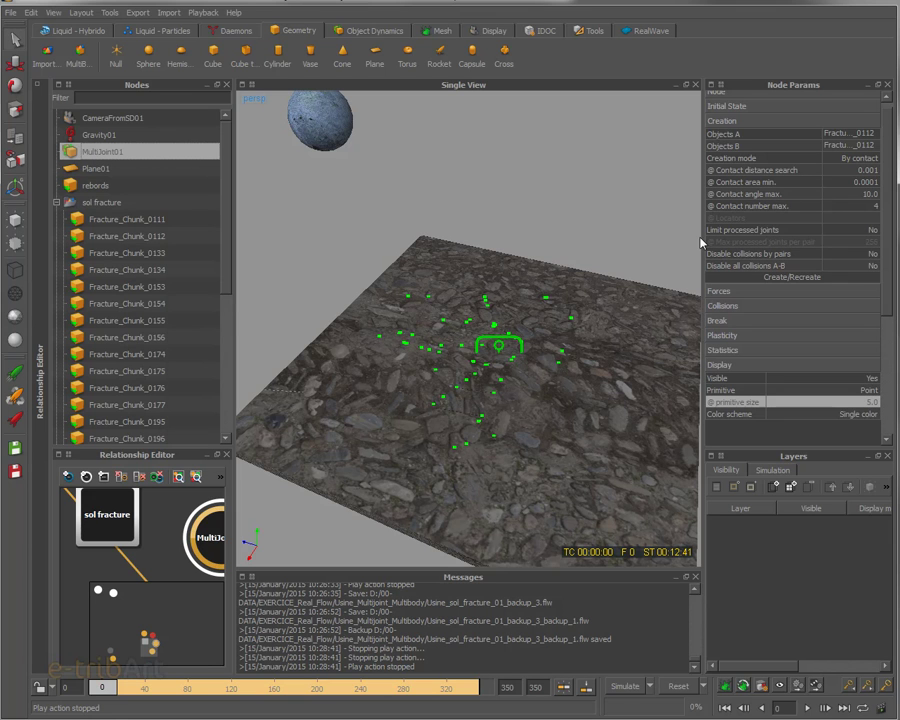
Open the MultiJoint01 Objects A node selection and look through its list of selected fracture chunks
{"action": "left_click_drag", "start_coordinate": [703, 236], "coordinate": [679, 235]}
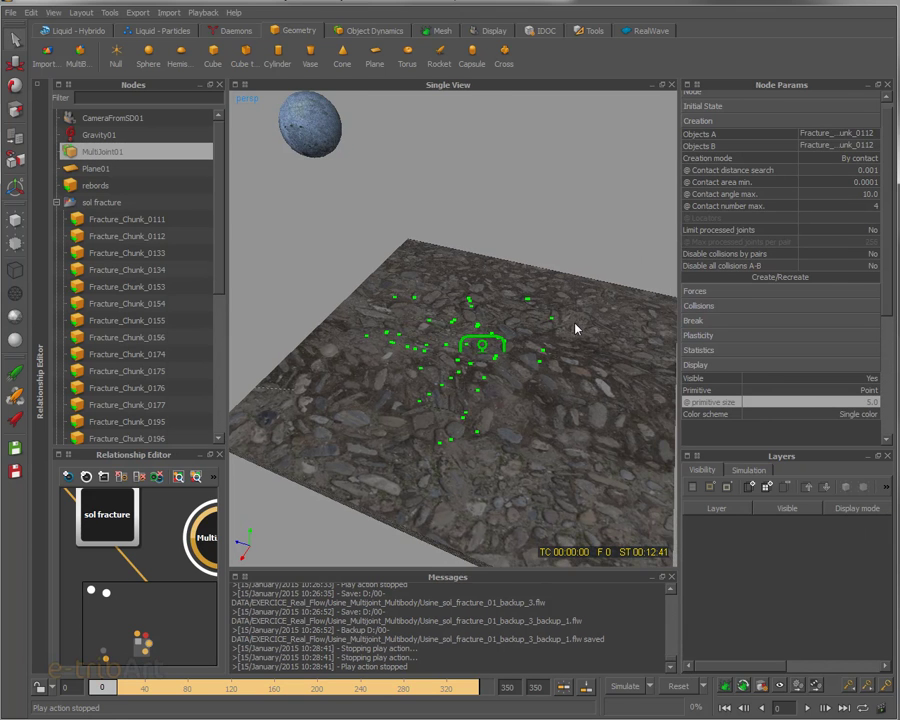
{"action": "mouse_move", "coordinate": [568, 368]}
{"action": "left_mouse_down", "text": "alt"}
{"action": "mouse_move", "coordinate": [494, 318]}
{"action": "mouse_move", "coordinate": [502, 342]}
{"action": "mouse_move", "coordinate": [516, 337]}
{"action": "mouse_move", "coordinate": [528, 378]}
{"action": "mouse_move", "coordinate": [544, 360]}
{"action": "mouse_move", "coordinate": [531, 397]}
{"action": "mouse_move", "coordinate": [524, 386]}
{"action": "mouse_move", "coordinate": [552, 368]}
{"action": "left_mouse_up", "text": "alt"}
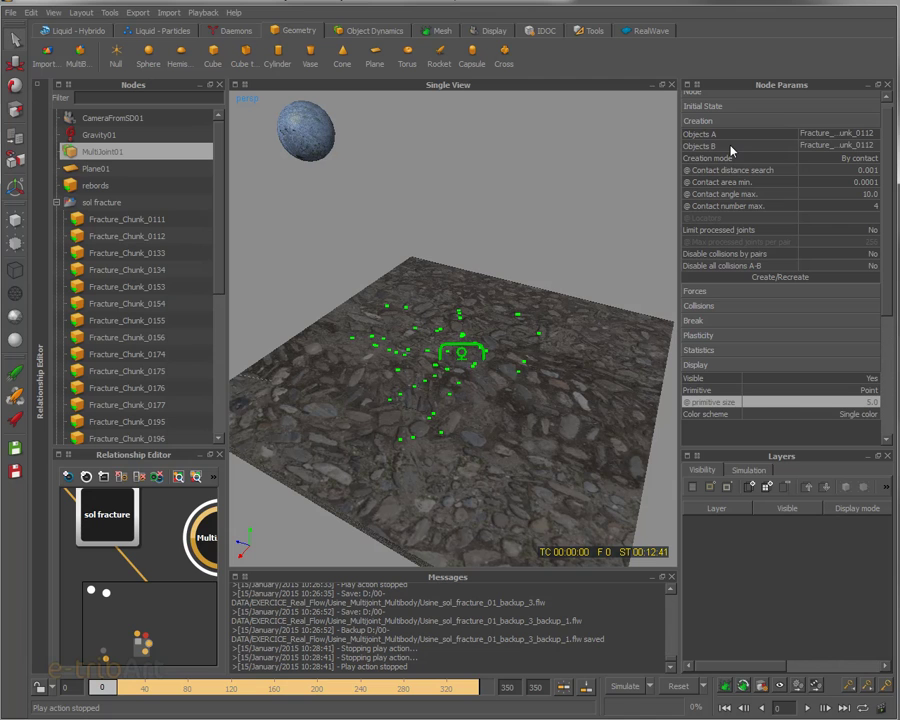
{"action": "left_click", "coordinate": [806, 134]}
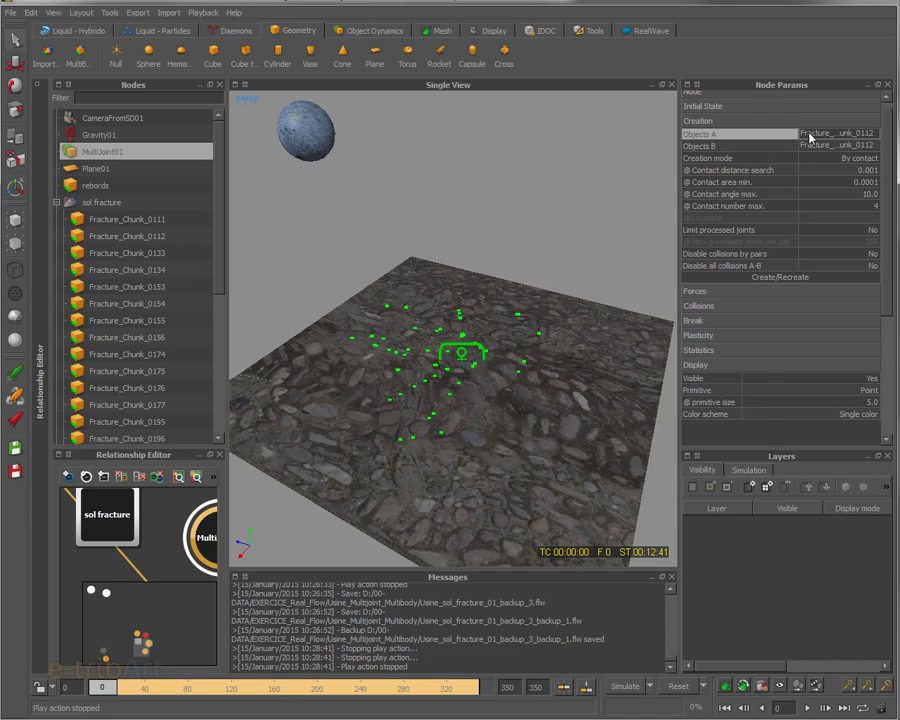
{"action": "left_click_drag", "start_coordinate": [686, 203], "coordinate": [631, 66]}
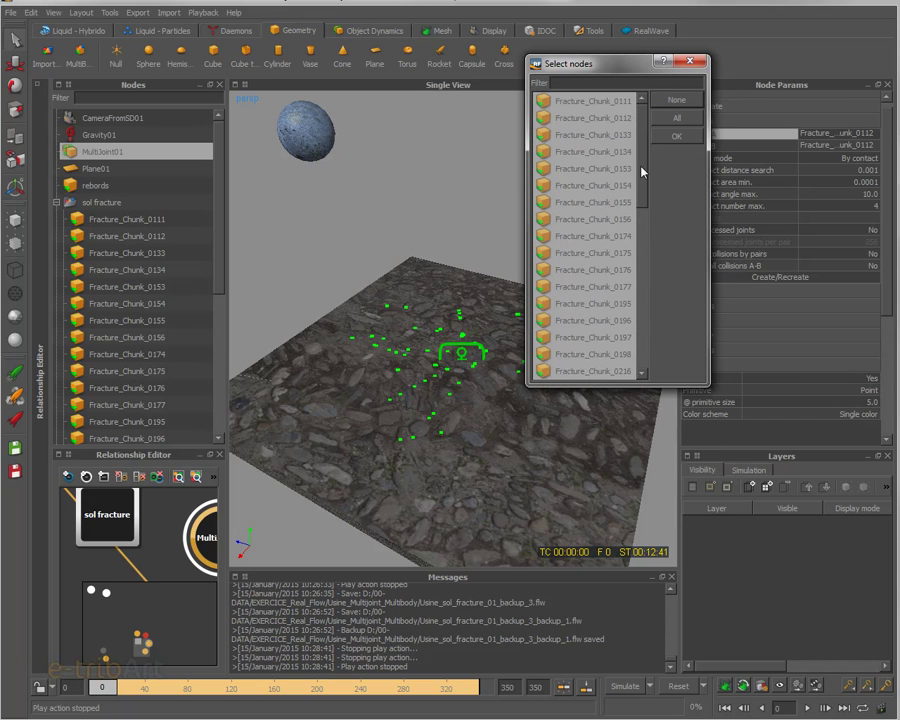
{"action": "left_click_drag", "start_coordinate": [641, 185], "coordinate": [651, 160]}
{"action": "left_click", "coordinate": [639, 362]}
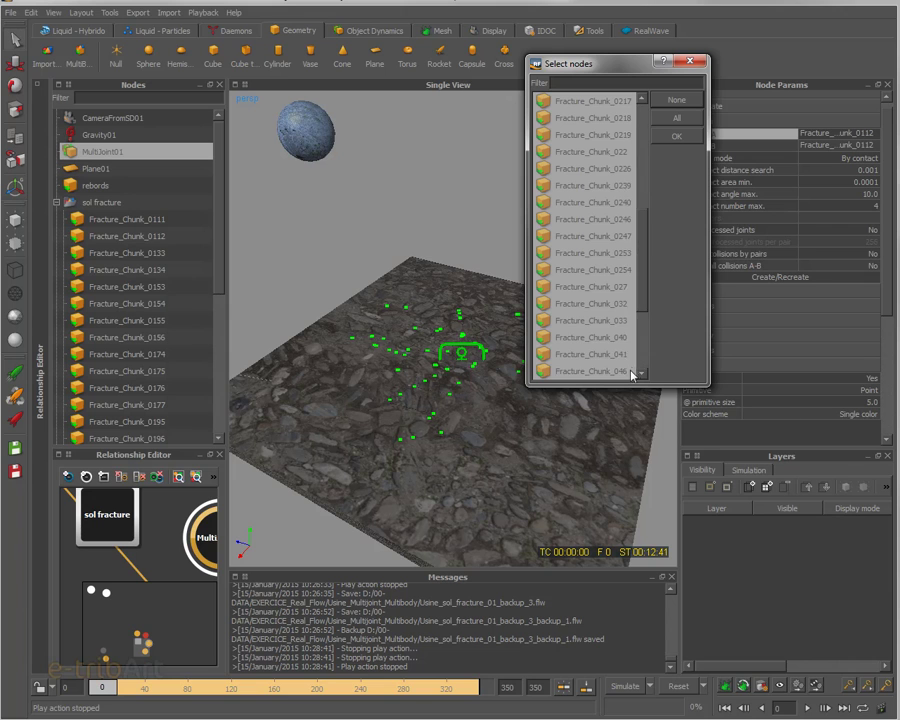
{"action": "left_click", "coordinate": [639, 364]}
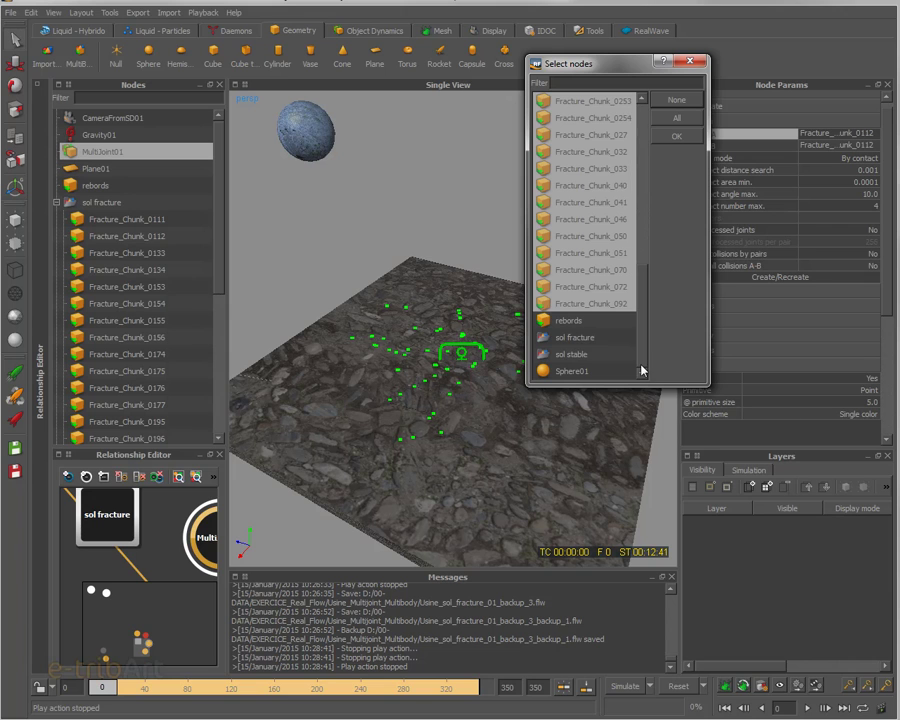
Reselect Fracture_Chunk_0111 through Fracture_Chunk_092 for Objects A in place of the sol fracture group, then clear the selection
{"action": "left_click", "coordinate": [570, 338]}
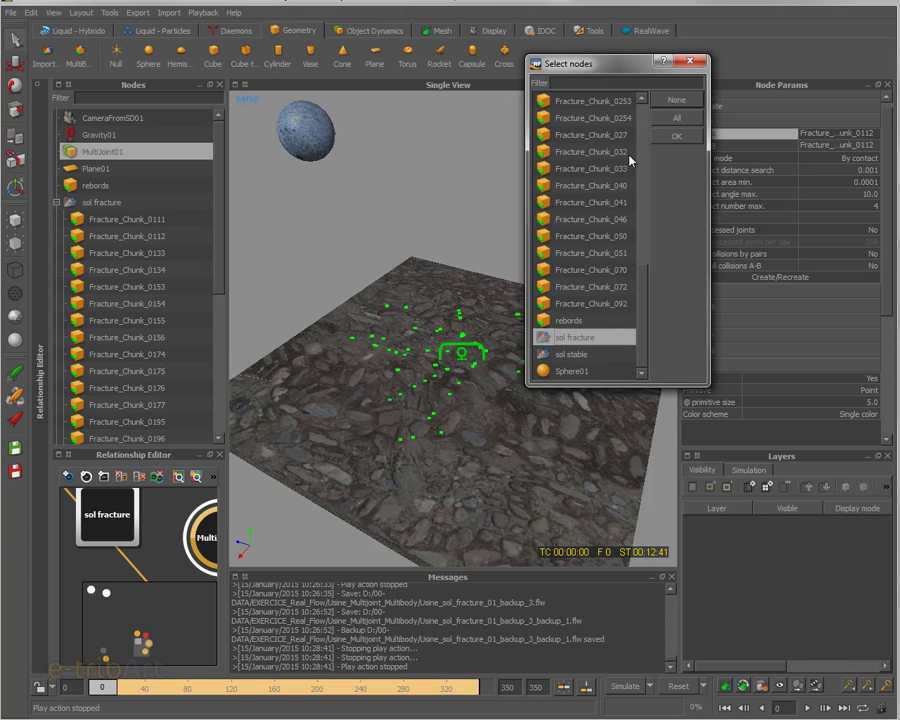
{"action": "left_click", "coordinate": [592, 135]}
{"action": "left_click_drag", "start_coordinate": [645, 266], "coordinate": [643, 252]}
{"action": "scroll", "coordinate": [636, 178], "scroll_direction": "up", "scroll_amount": 3}
{"action": "left_click", "coordinate": [594, 102]}
{"action": "left_click", "coordinate": [598, 202], "text": "shift"}
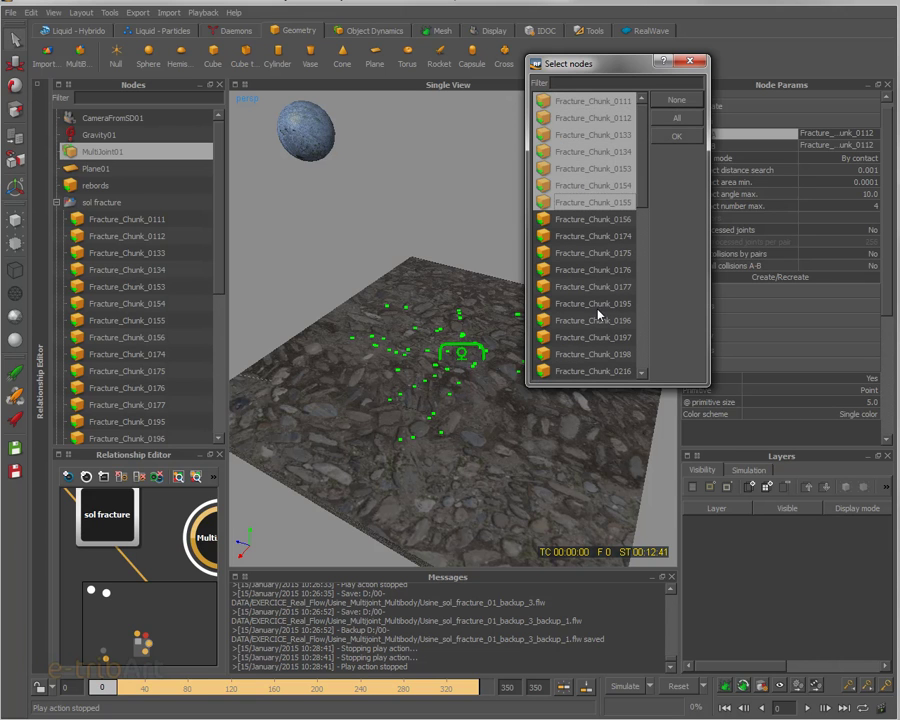
{"action": "left_click_drag", "start_coordinate": [642, 194], "coordinate": [650, 360]}
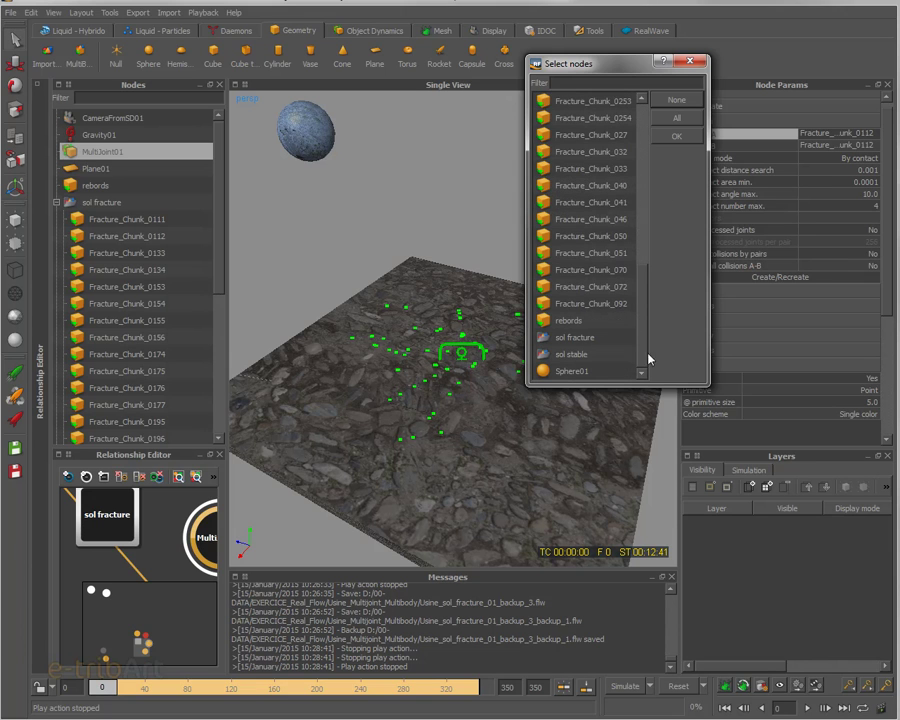
{"action": "left_click", "coordinate": [605, 303], "text": "shift"}
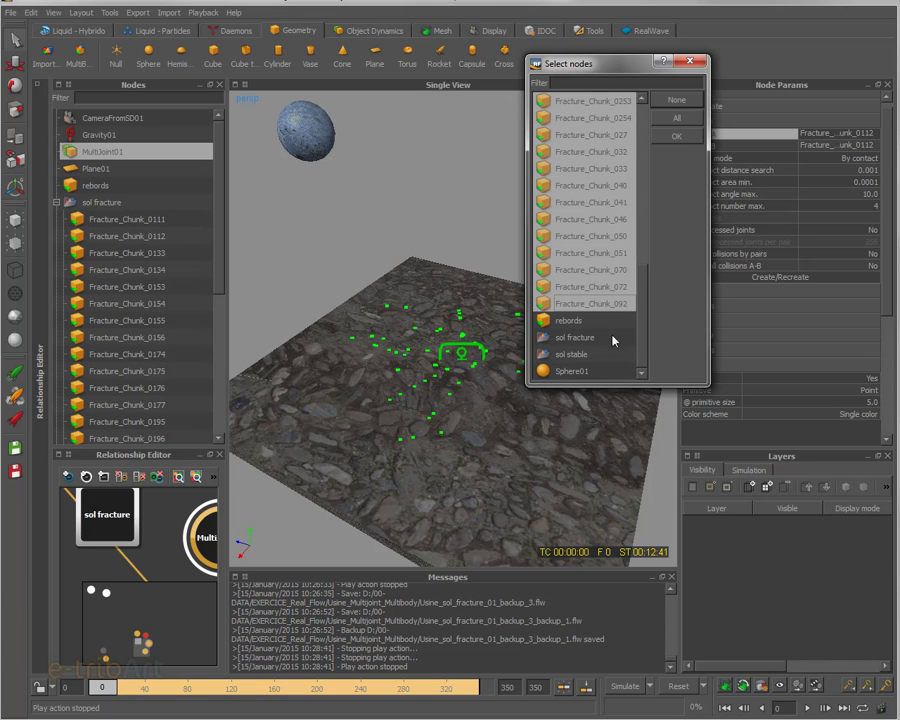
{"action": "left_click", "coordinate": [685, 137]}
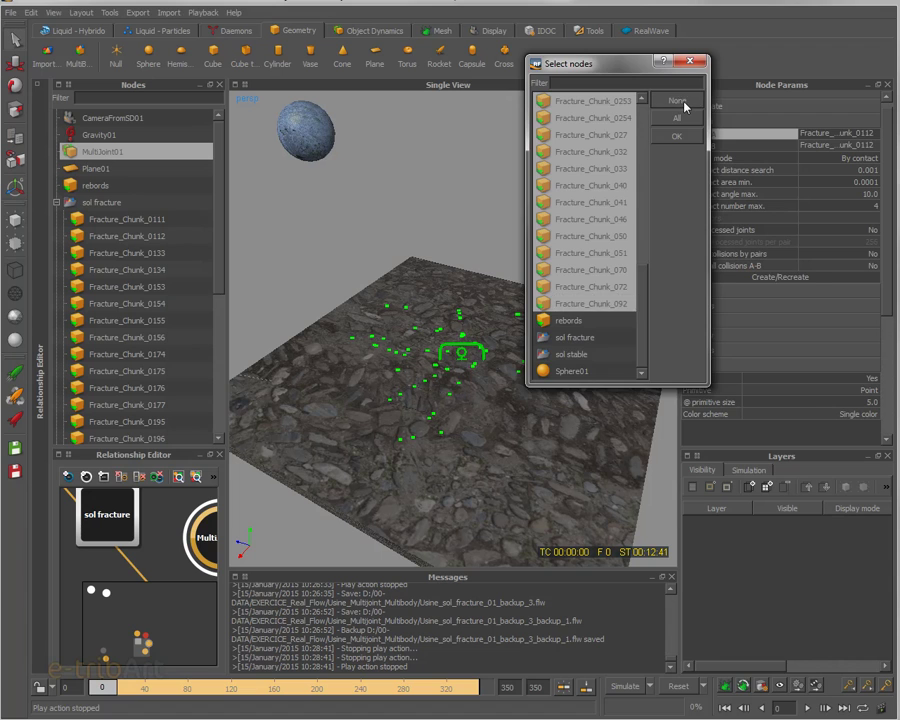
Assign all fracture chunks from Fracture_Chunk_0111 through Fracture_Chunk_092 to Objects A of MultiJoint01
{"action": "left_click", "coordinate": [840, 143]}
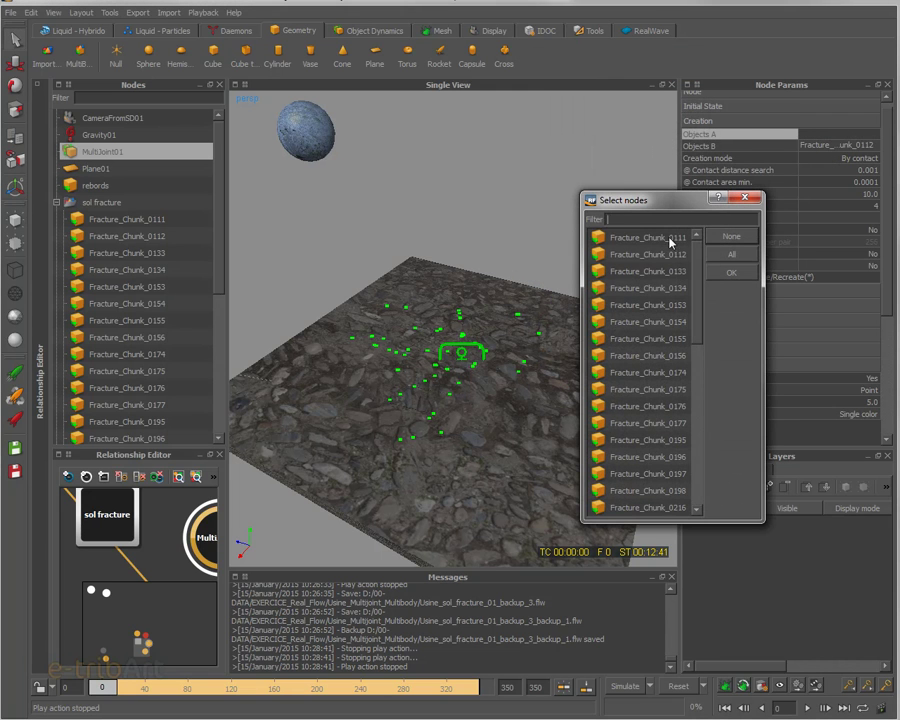
{"action": "left_click_drag", "start_coordinate": [697, 300], "coordinate": [691, 462]}
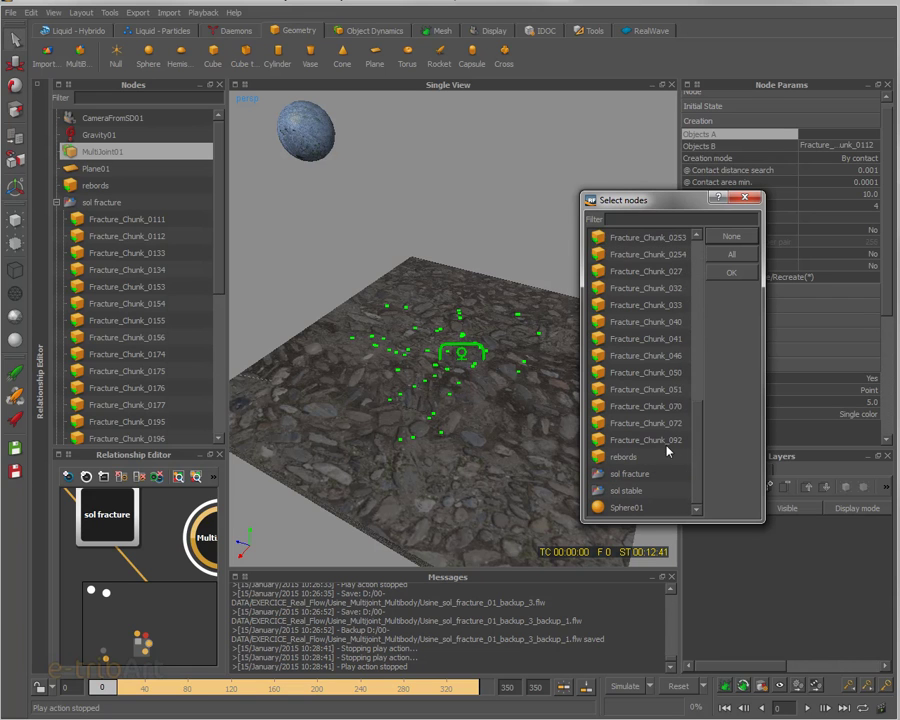
{"action": "left_click", "coordinate": [732, 254]}
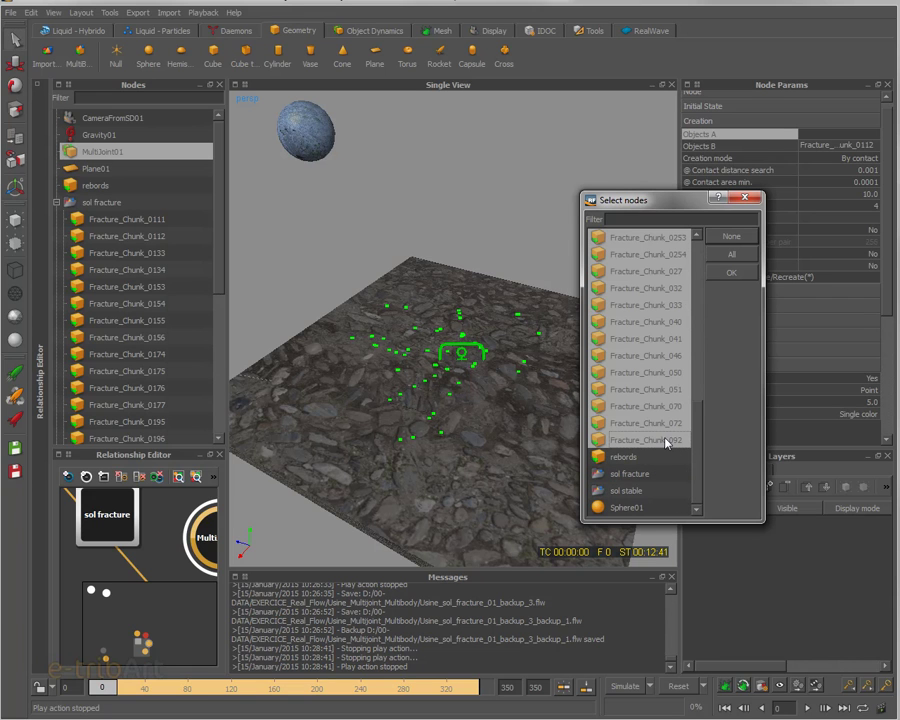
{"action": "left_click", "coordinate": [732, 271]}
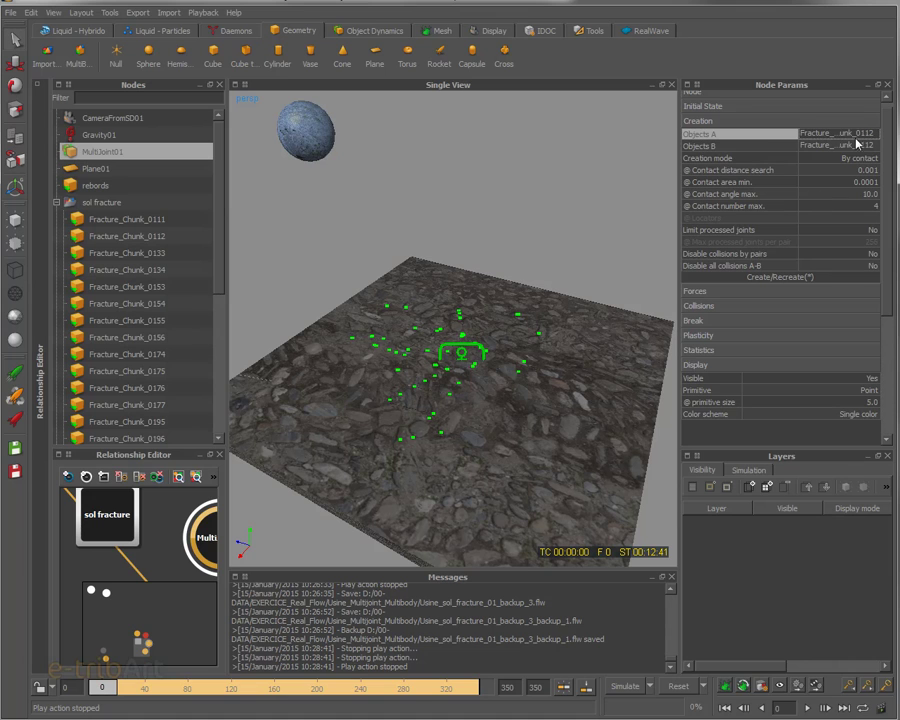
Review the Objects B entry and the available creation modes of MultiJoint01, keeping By contact
{"action": "left_click", "coordinate": [738, 147]}
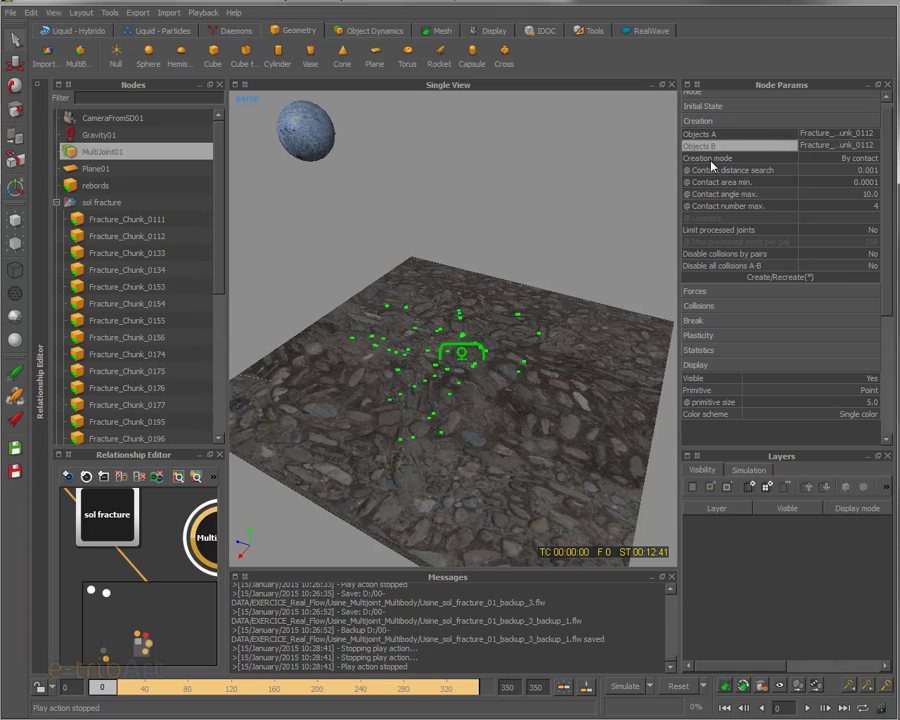
{"action": "left_click", "coordinate": [840, 158]}
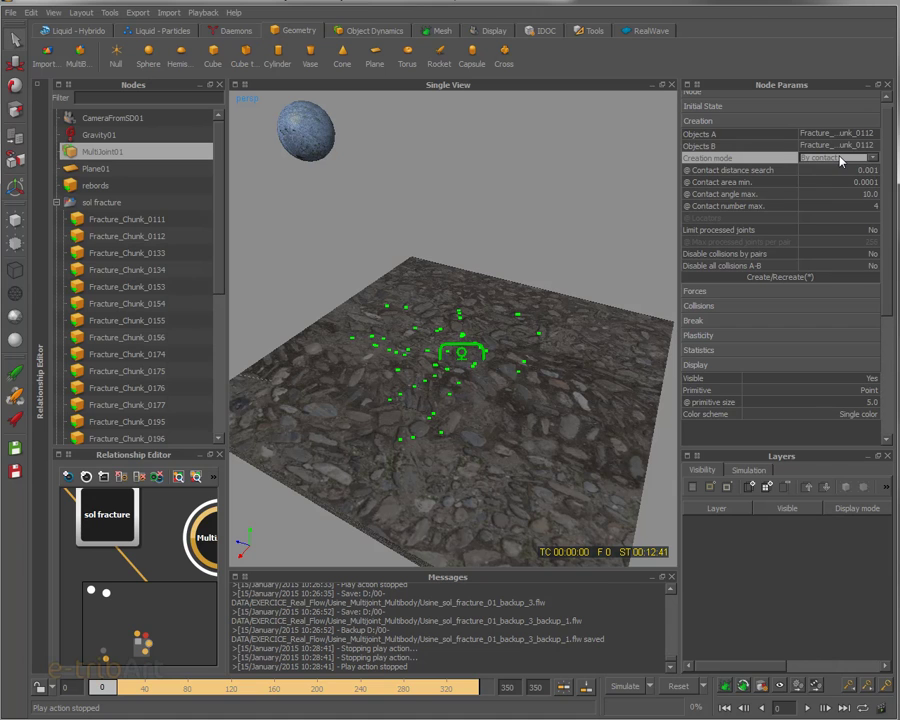
{"action": "left_click", "coordinate": [840, 158]}
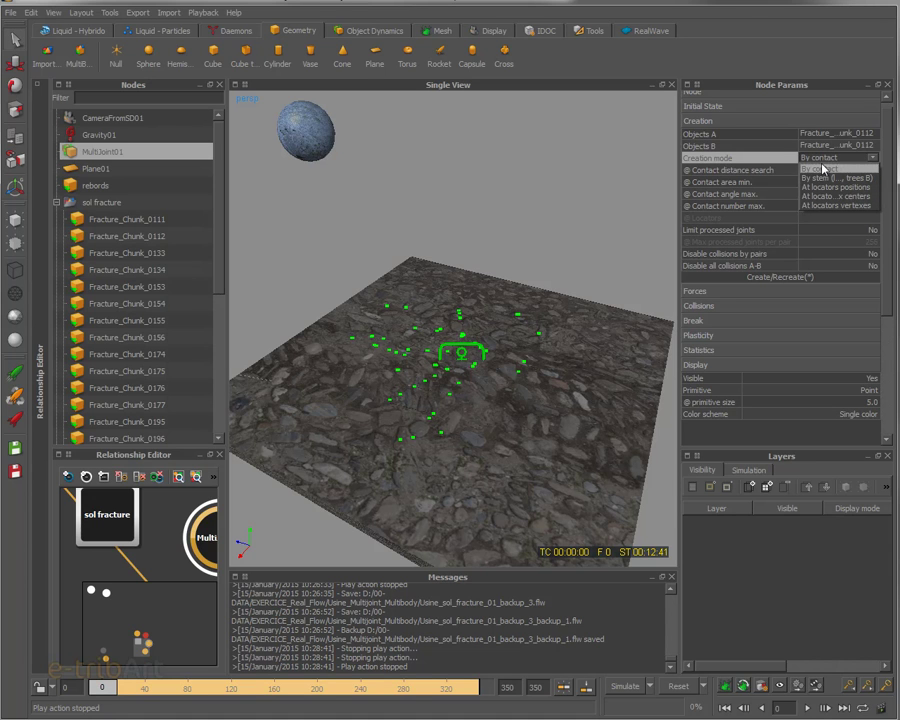
{"action": "left_click", "coordinate": [823, 169]}
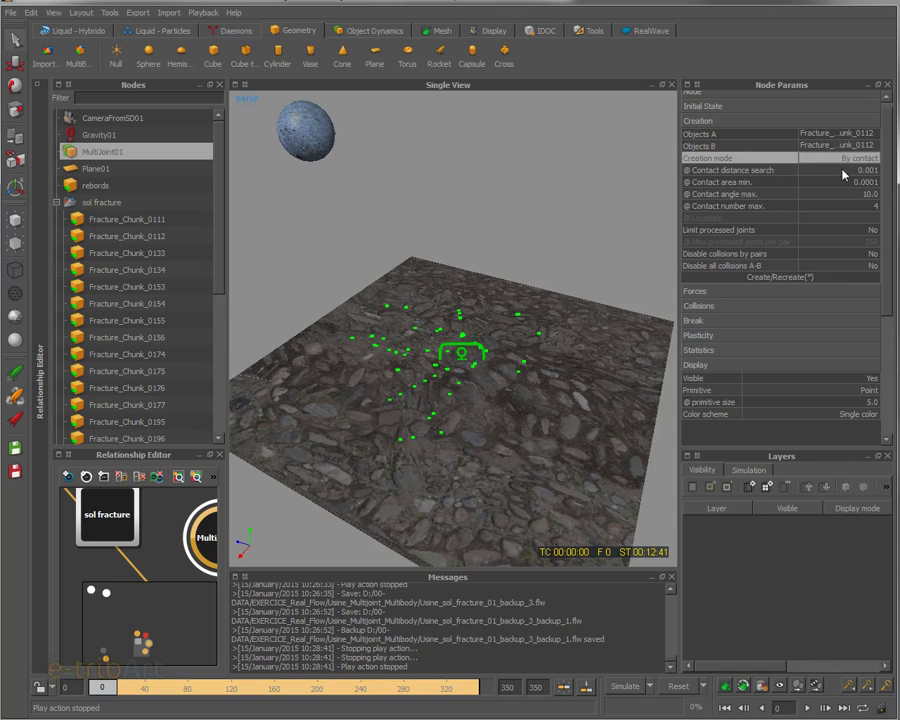
Display the scene in wireframe and examine how the MultiJoint points are distributed between the fracture chunks
{"action": "double_click", "coordinate": [866, 176]}
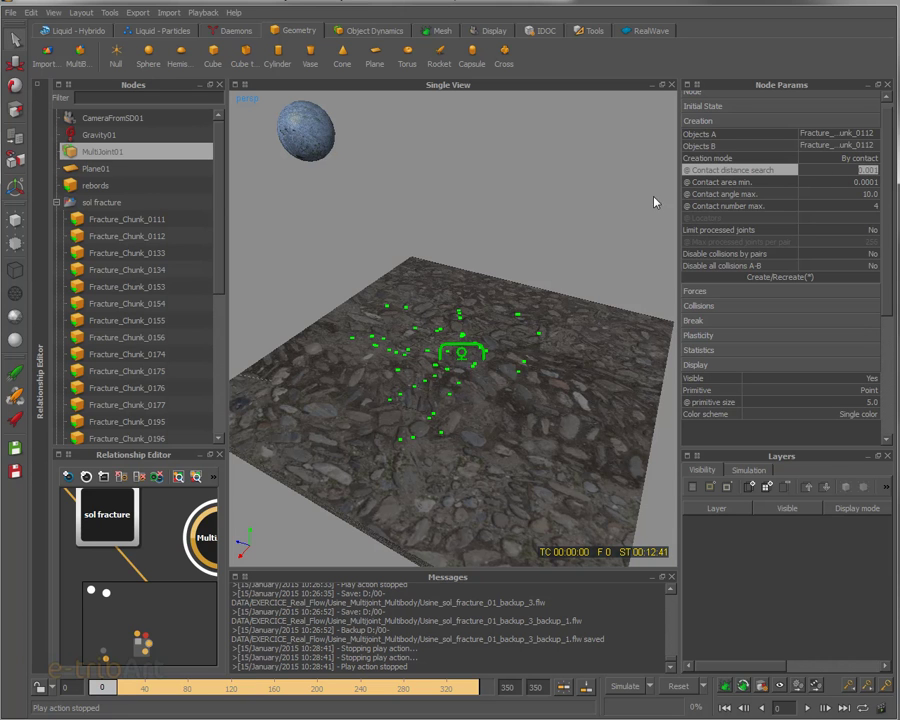
{"action": "scroll", "coordinate": [516, 414], "scroll_direction": "up", "scroll_amount": 5}
{"action": "left_click_drag", "start_coordinate": [523, 413], "coordinate": [546, 342], "text": "alt"}
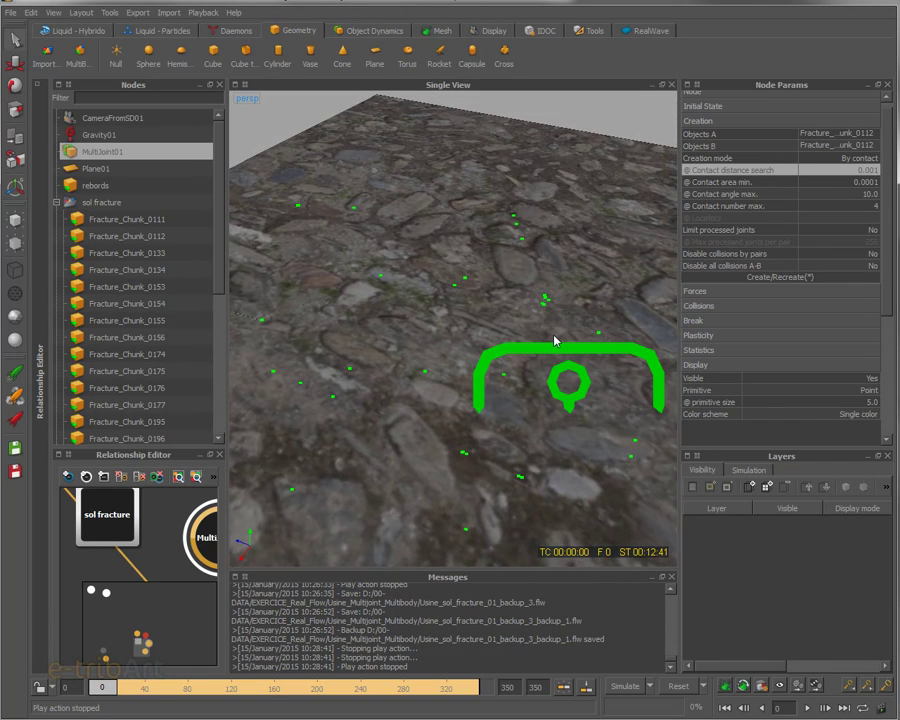
{"action": "key", "text": "4"}
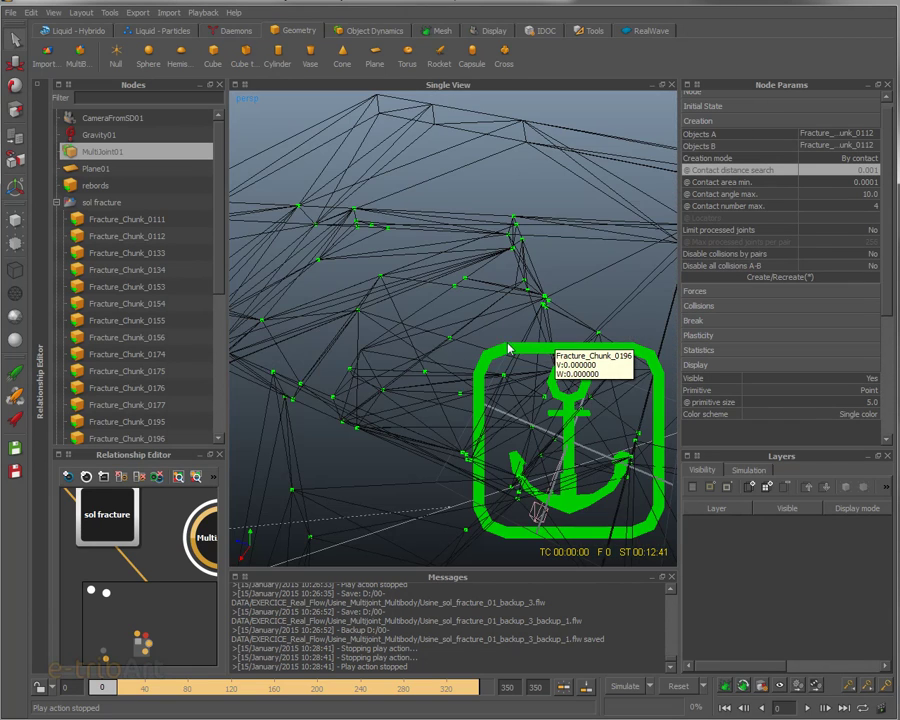
{"action": "scroll", "coordinate": [454, 346], "scroll_direction": "down", "scroll_amount": 3}
{"action": "left_click_drag", "start_coordinate": [446, 368], "coordinate": [455, 298], "text": "alt"}
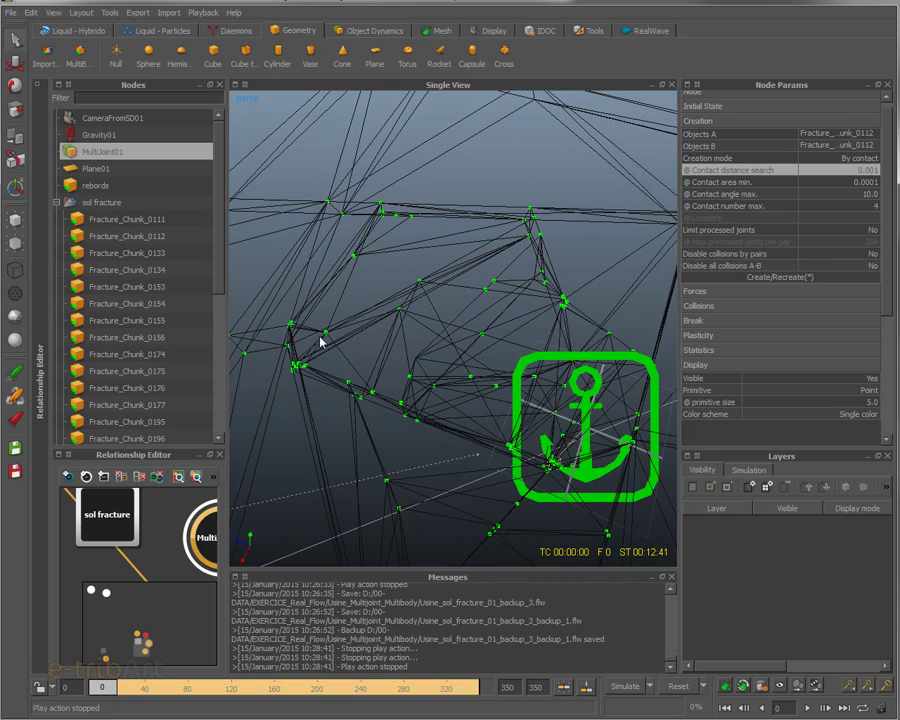
{"action": "left_click_drag", "start_coordinate": [424, 386], "coordinate": [446, 353], "text": "alt"}
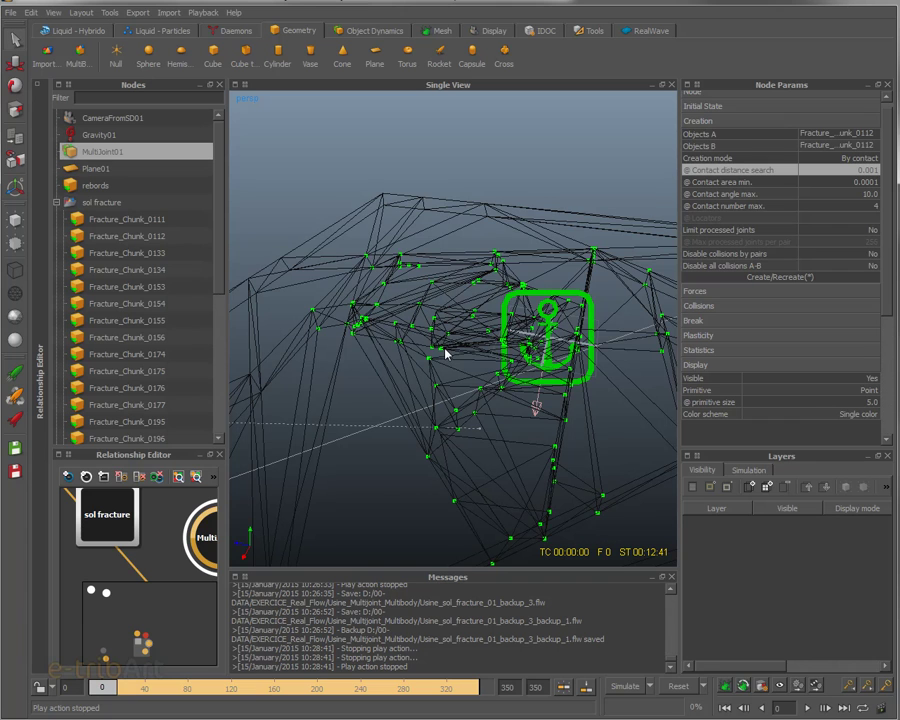
{"action": "left_click_drag", "start_coordinate": [432, 327], "coordinate": [424, 338], "text": "alt"}
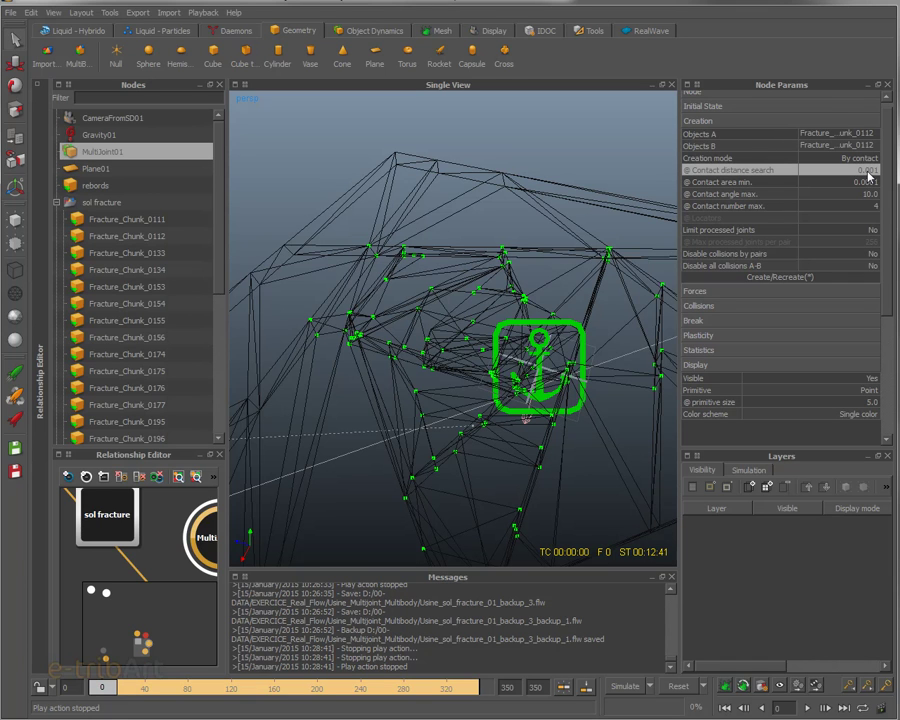
Set the MultiJoint contact distance search to 0.1 and recreate the joints
{"action": "double_click", "coordinate": [866, 171]}
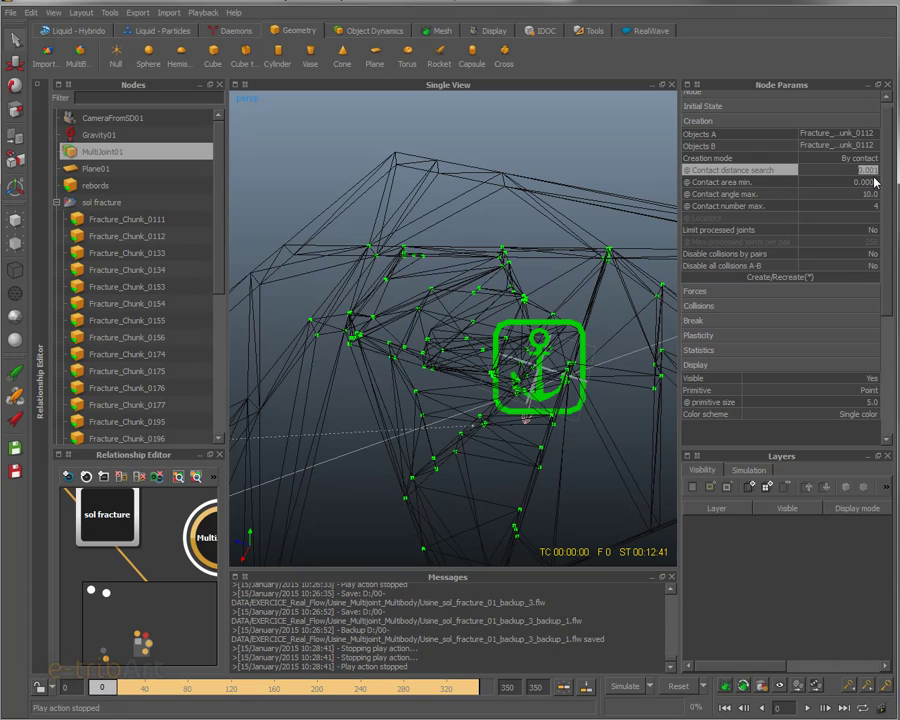
{"action": "type", "text": "0.1"}
{"action": "left_click", "coordinate": [798, 278]}
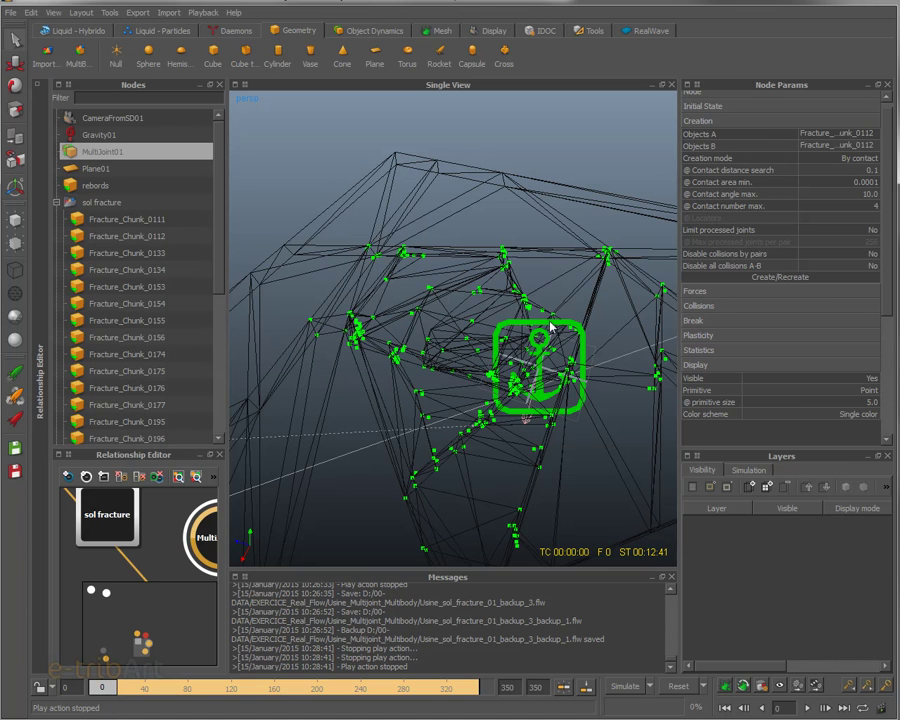
Set the contact distance search to 1.0, recreate the joints, and examine the resulting points on the chunks
{"action": "left_click", "coordinate": [868, 170]}
{"action": "type", "text": "1.0"}
{"action": "key", "text": "Return"}
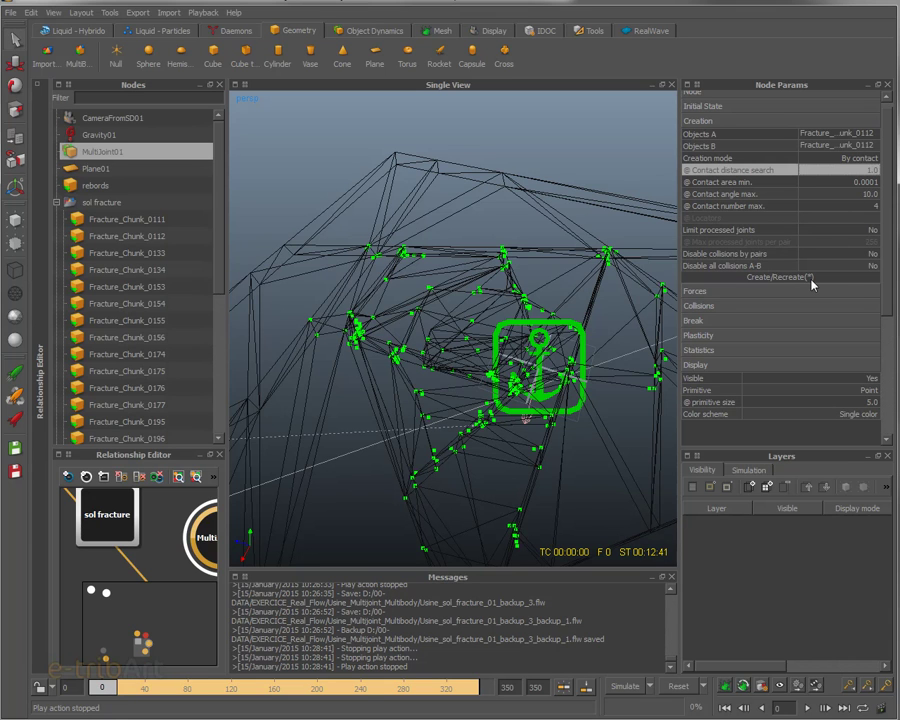
{"action": "left_click", "coordinate": [765, 278]}
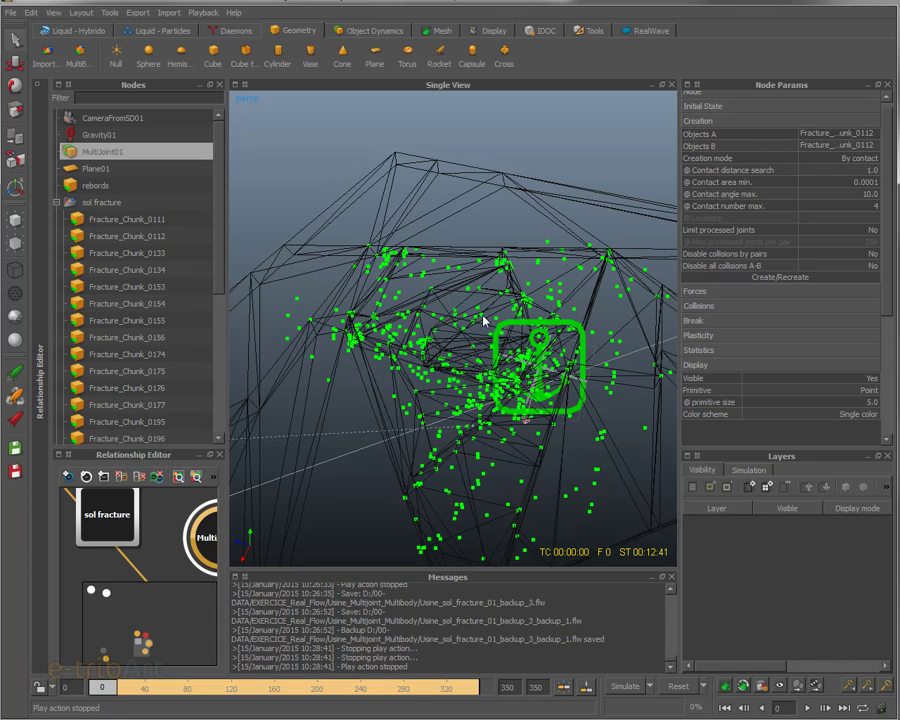
{"action": "mouse_move", "coordinate": [459, 300]}
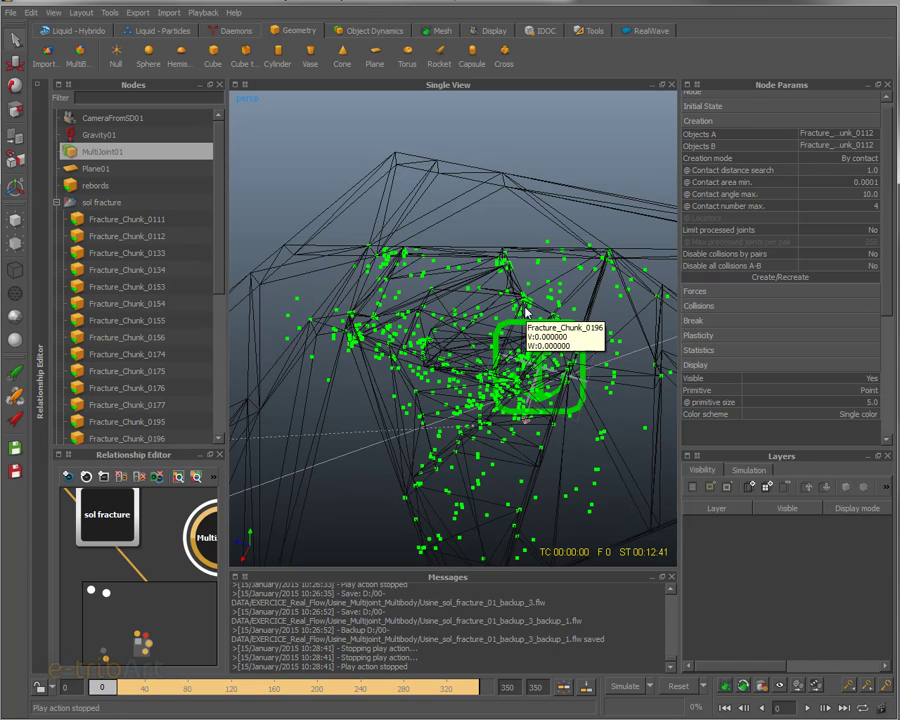
Set the contact distance search to 0.01 and recreate the MultiJoint joints
{"action": "double_click", "coordinate": [866, 170]}
{"action": "type", "text": "0"}
{"action": "key", "text": "Return"}
{"action": "type", "text": "1"}
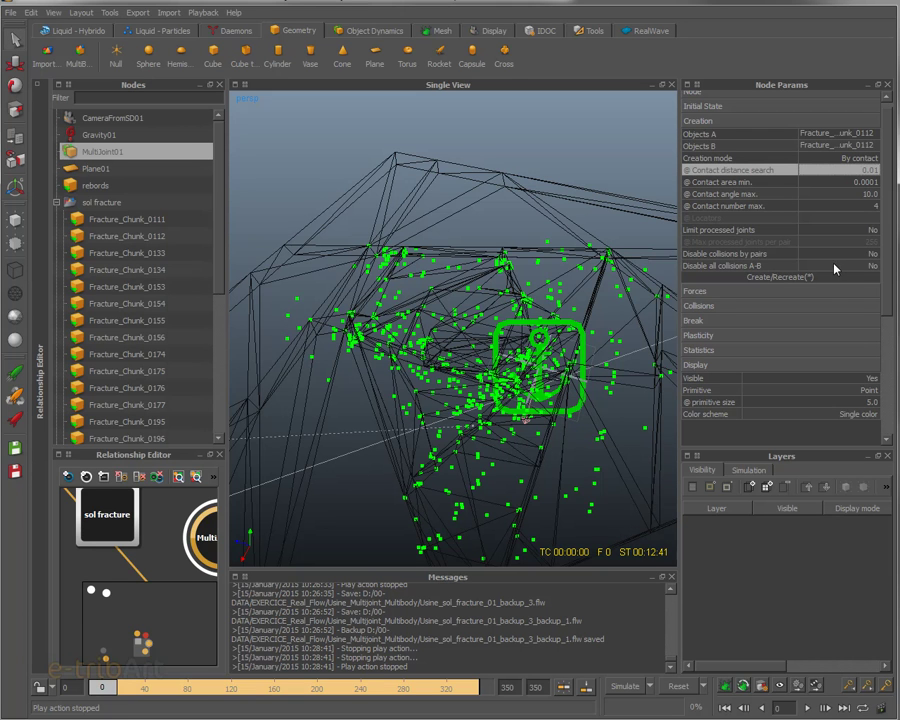
{"action": "left_click", "coordinate": [826, 277]}
{"action": "left_click_drag", "start_coordinate": [424, 352], "coordinate": [492, 257], "text": "alt"}
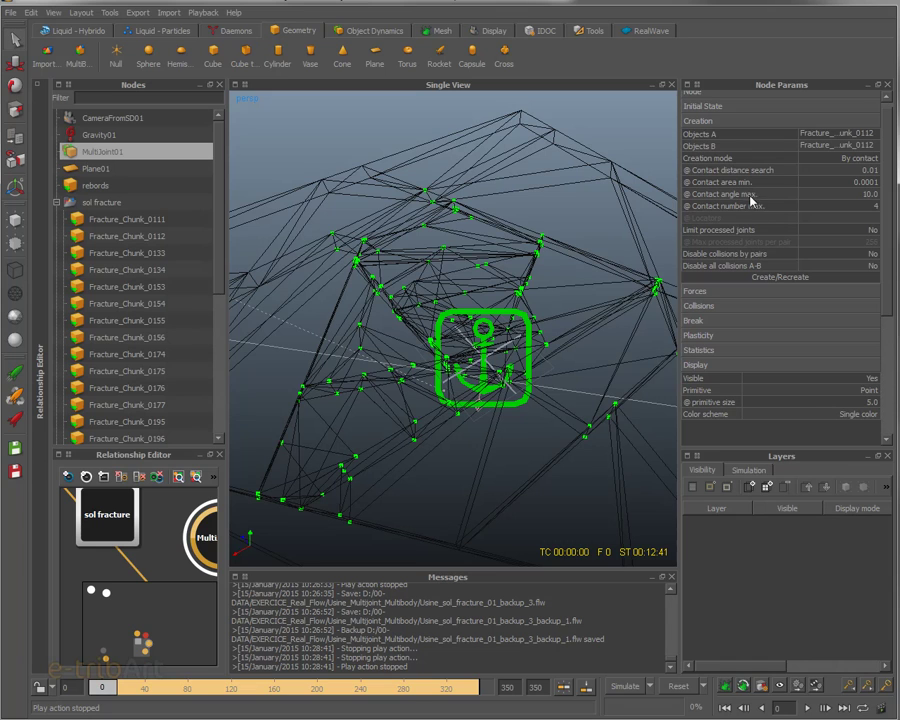
{"action": "left_click", "coordinate": [763, 277]}
Examine the available force max modes in the MultiJoint's Forces settings, keeping Constant limit selected
{"action": "scroll", "coordinate": [850, 292], "scroll_direction": "down", "scroll_amount": 3}
{"action": "left_click", "coordinate": [732, 247]}
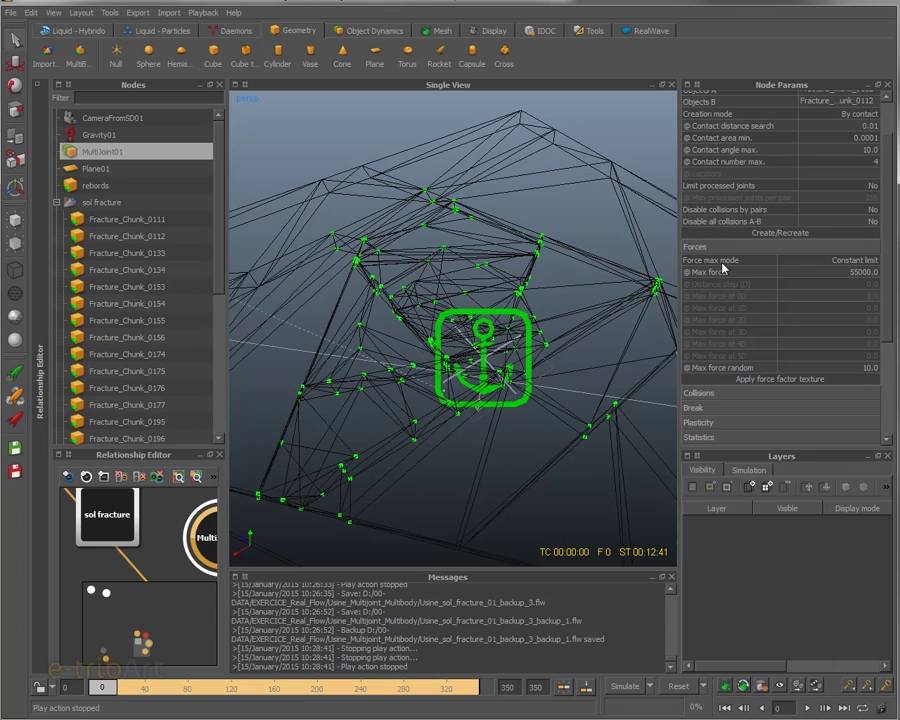
{"action": "left_click", "coordinate": [842, 264]}
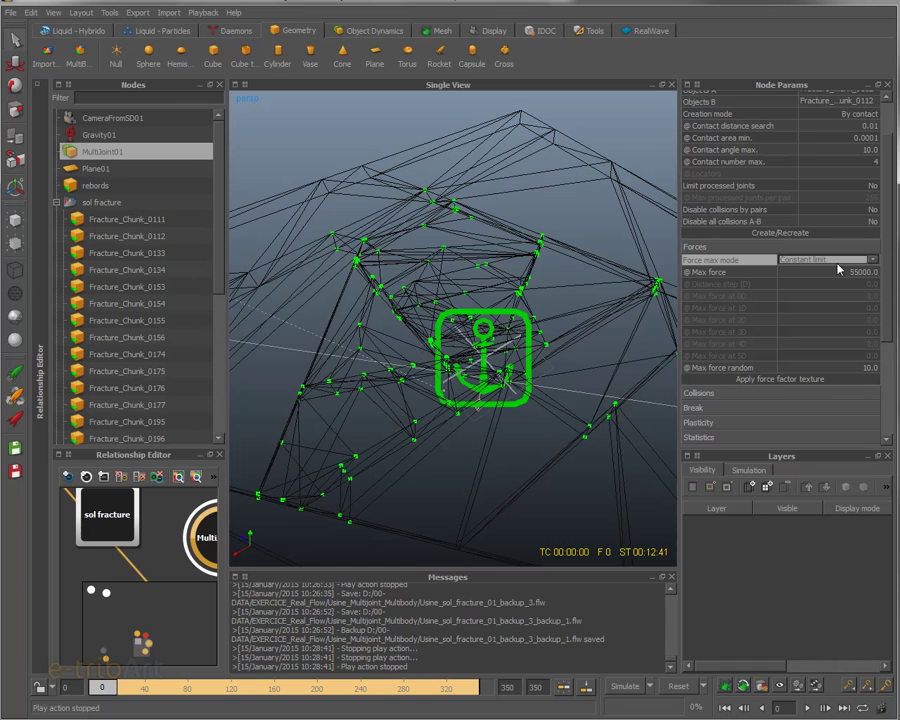
{"action": "left_click", "coordinate": [840, 264]}
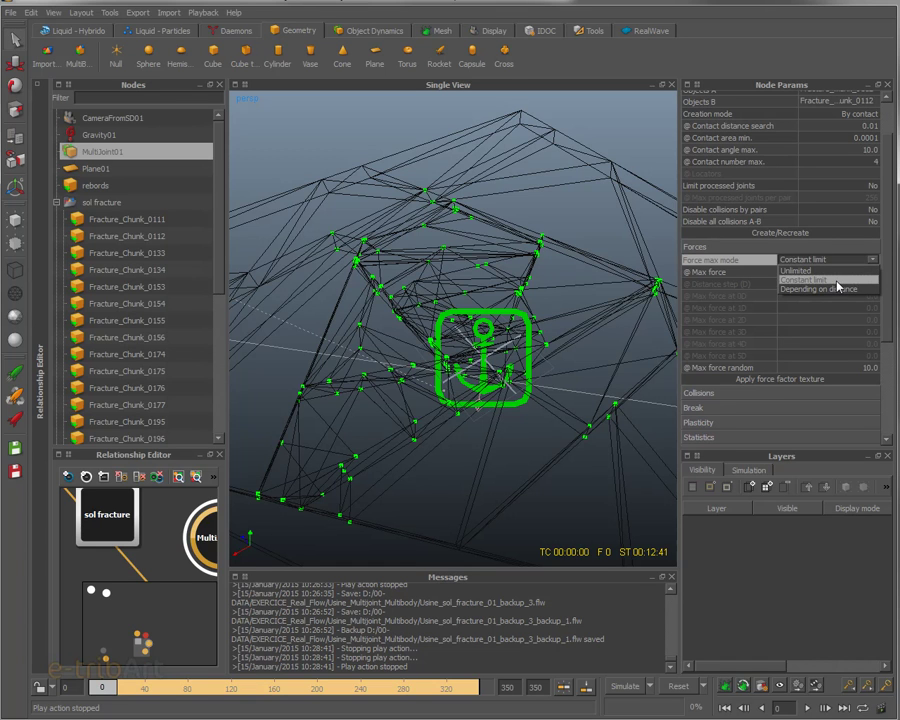
{"action": "left_click", "coordinate": [838, 280]}
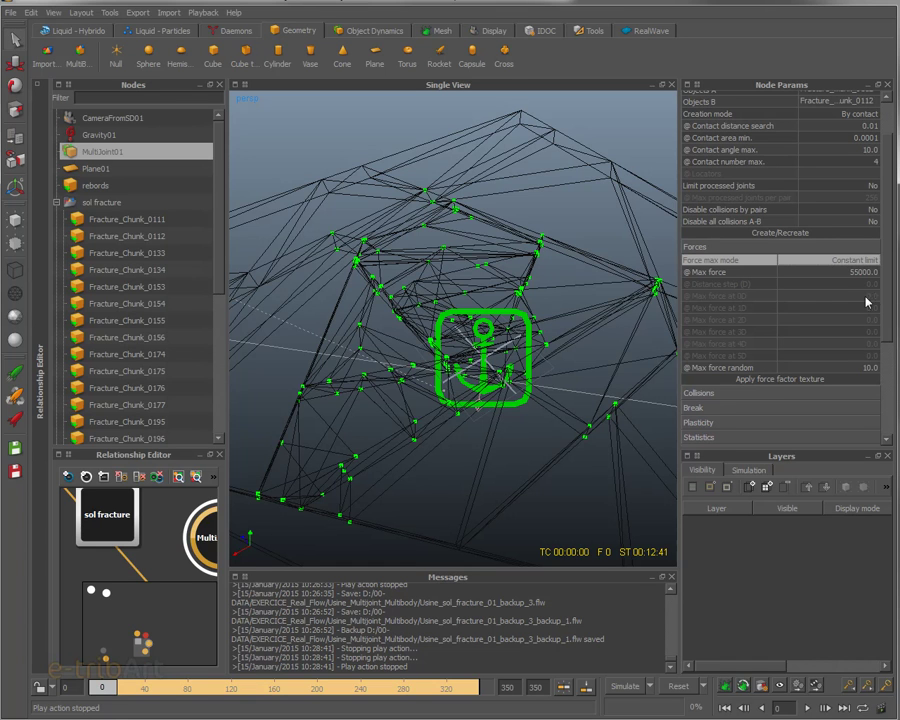
Expand the MultiJoint's Collisions, Break and Plasticity settings and examine their parameters
{"action": "scroll", "coordinate": [888, 320], "scroll_direction": "down", "scroll_amount": 2}
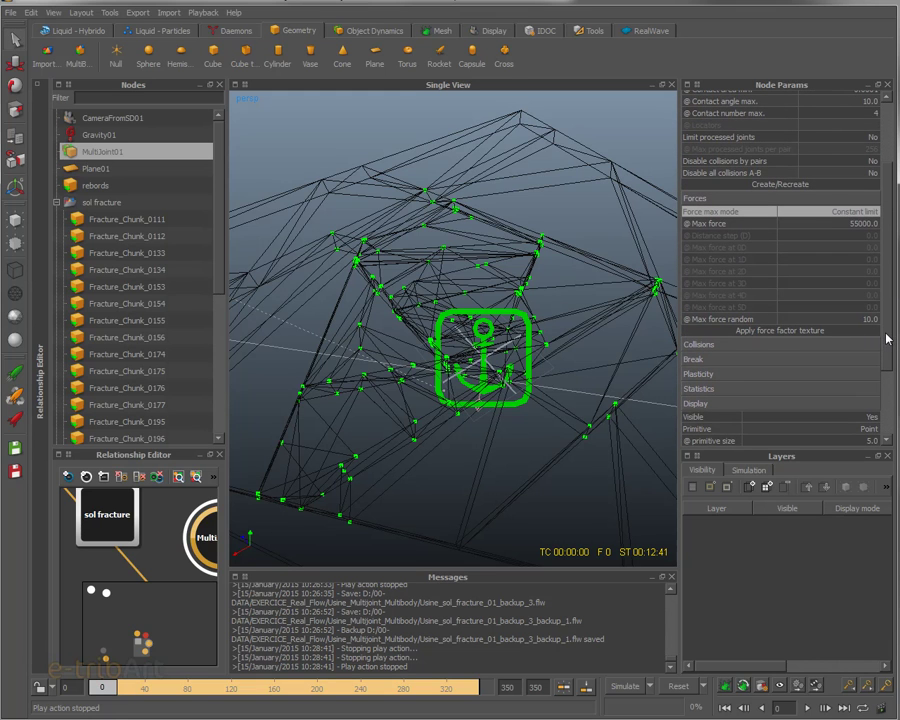
{"action": "scroll", "coordinate": [860, 340], "scroll_direction": "down", "scroll_amount": 1}
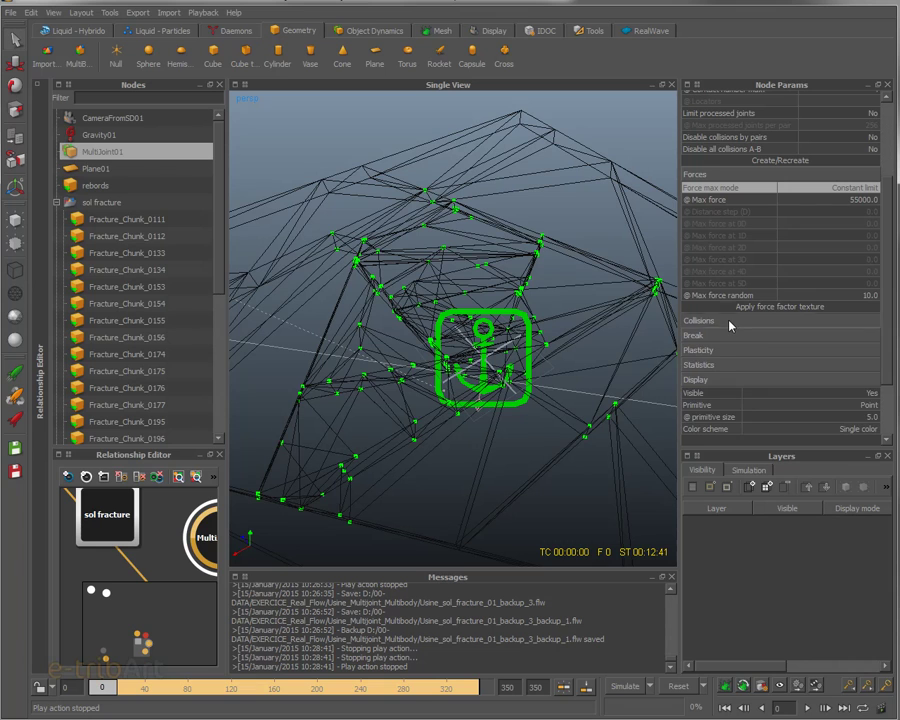
{"action": "left_click", "coordinate": [731, 321]}
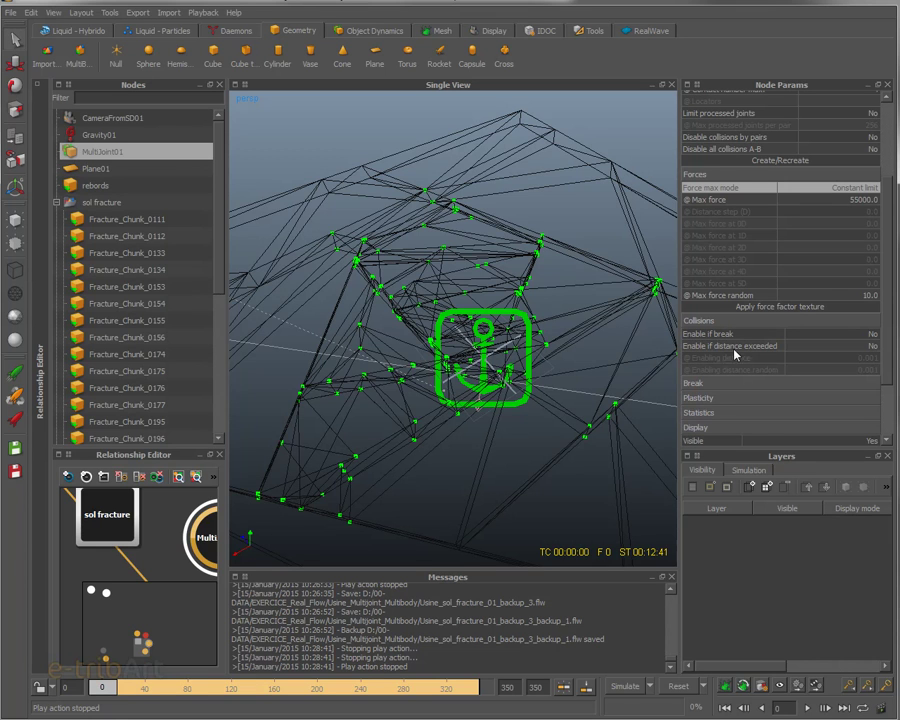
{"action": "left_click", "coordinate": [731, 391]}
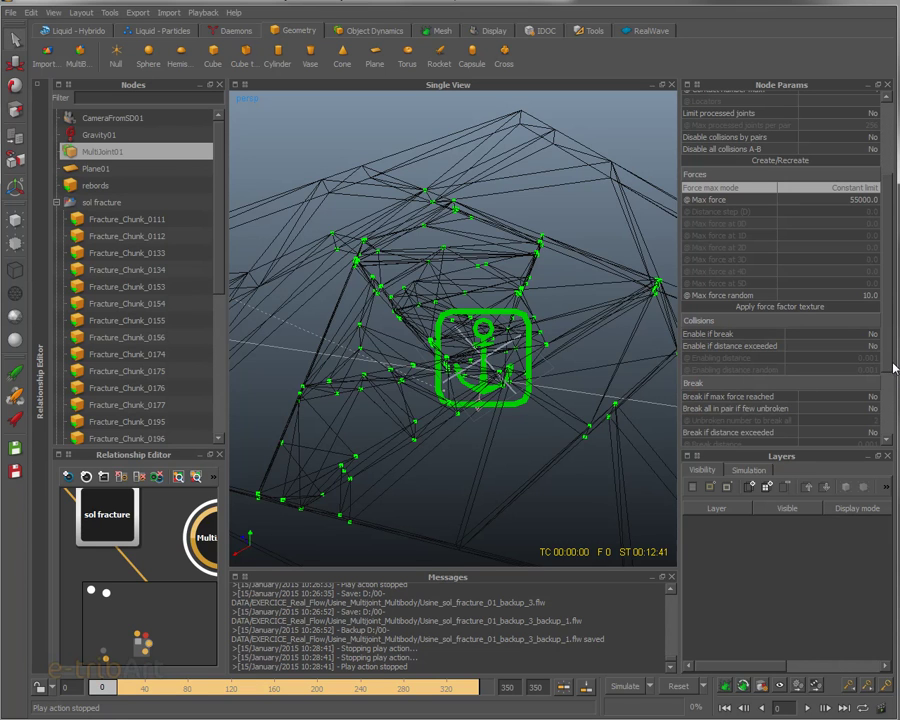
{"action": "scroll", "coordinate": [890, 370], "scroll_direction": "down", "scroll_amount": 4}
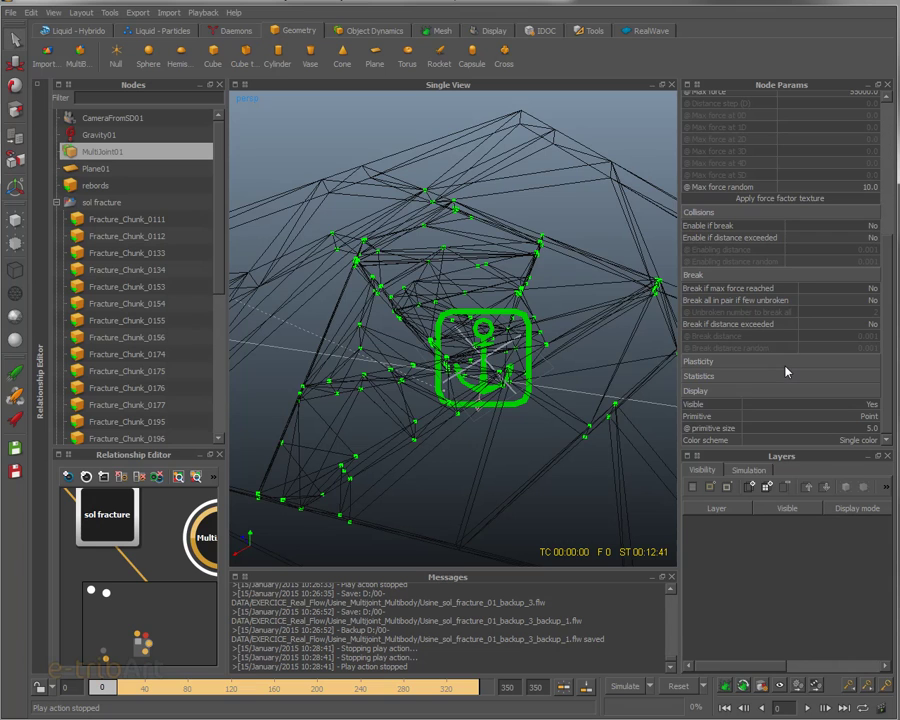
{"action": "left_click", "coordinate": [785, 368]}
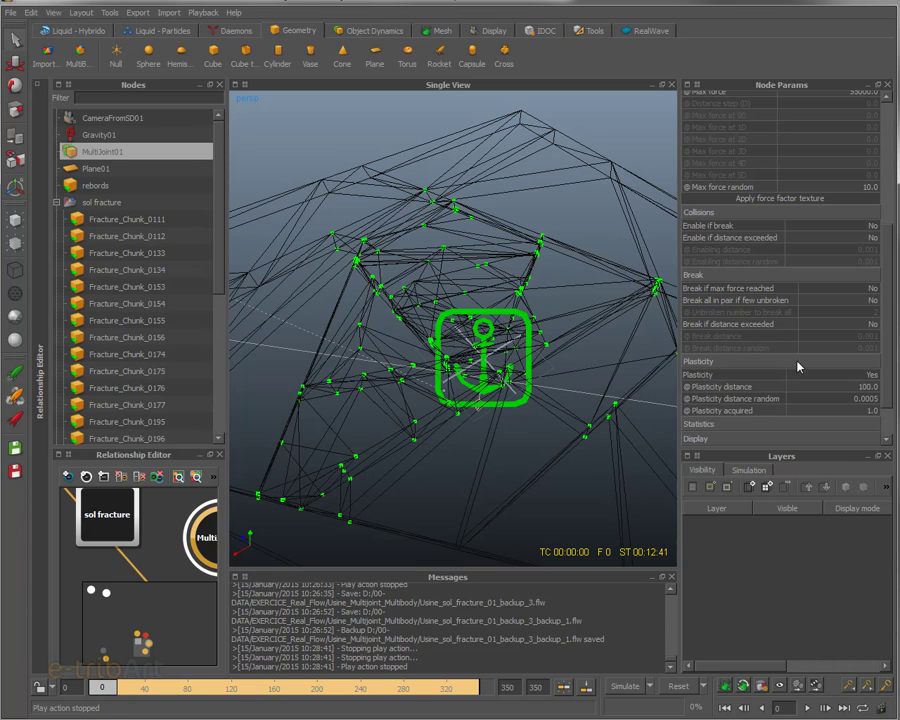
{"action": "left_click", "coordinate": [800, 438]}
{"action": "scroll", "coordinate": [790, 340], "scroll_direction": "down", "scroll_amount": 2}
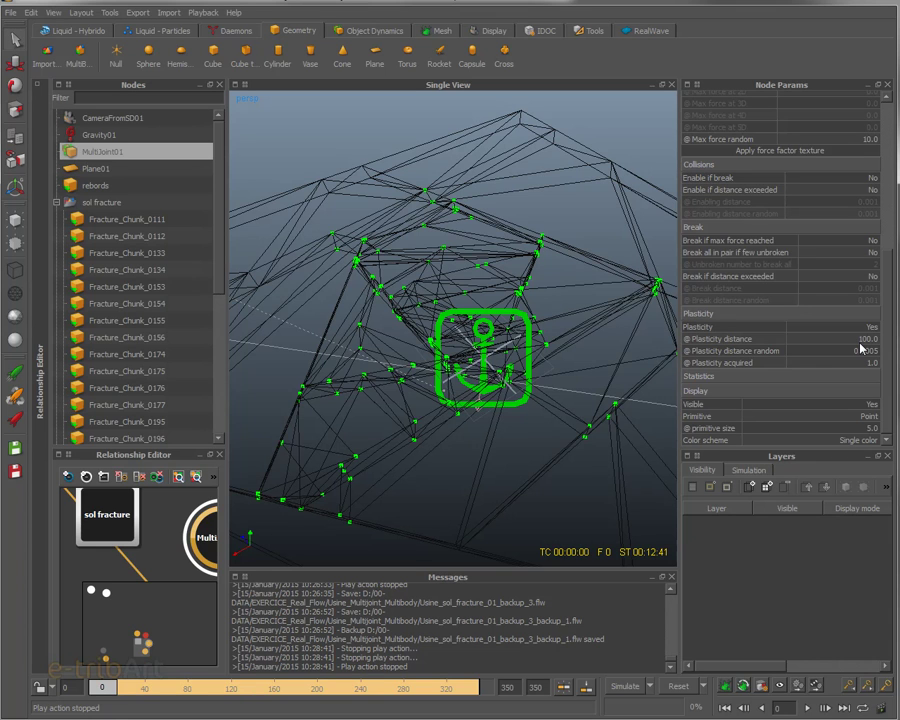
Set the MultiJoint's Break if max force reached option to Yes and review it against the force settings
{"action": "scroll", "coordinate": [884, 304], "scroll_direction": "up", "scroll_amount": 1}
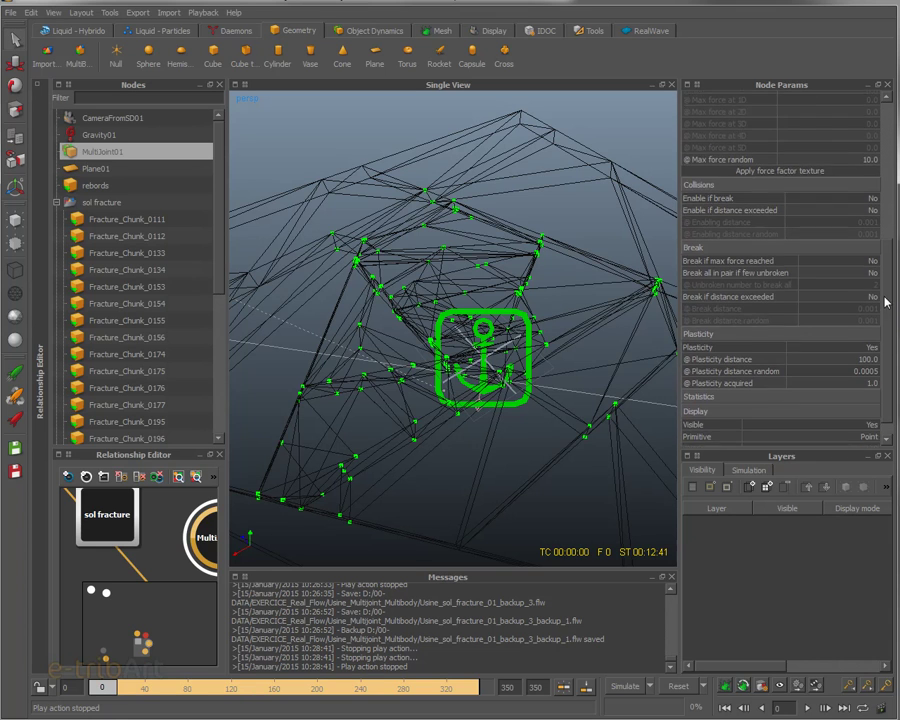
{"action": "scroll", "coordinate": [888, 257], "scroll_direction": "up", "scroll_amount": 6}
{"action": "scroll", "coordinate": [891, 237], "scroll_direction": "up", "scroll_amount": 2}
{"action": "scroll", "coordinate": [895, 311], "scroll_direction": "down", "scroll_amount": 8}
{"action": "scroll", "coordinate": [893, 311], "scroll_direction": "down", "scroll_amount": 2}
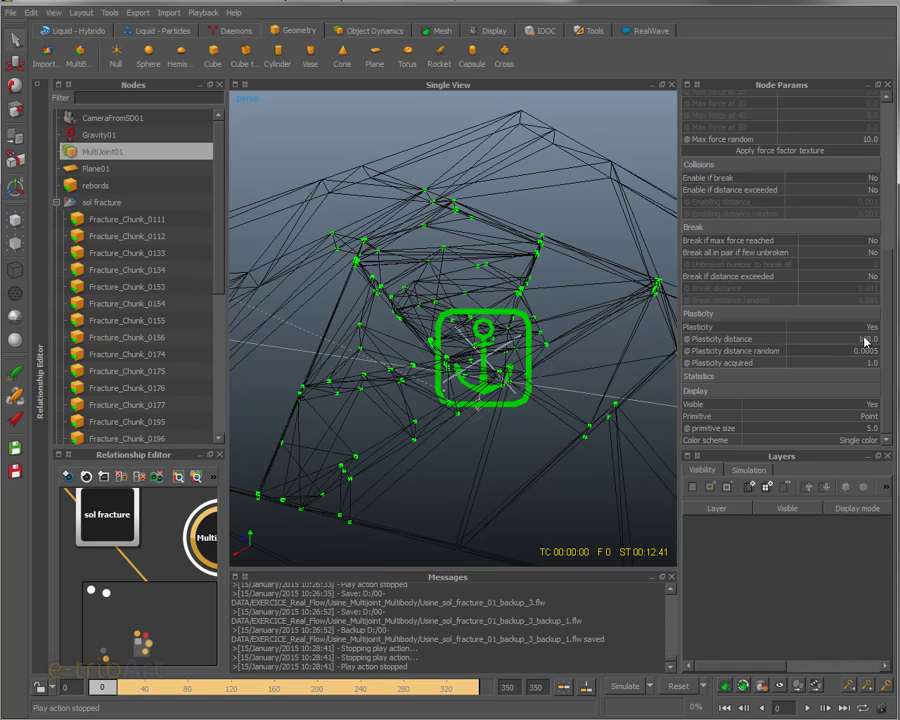
{"action": "left_click", "coordinate": [873, 243]}
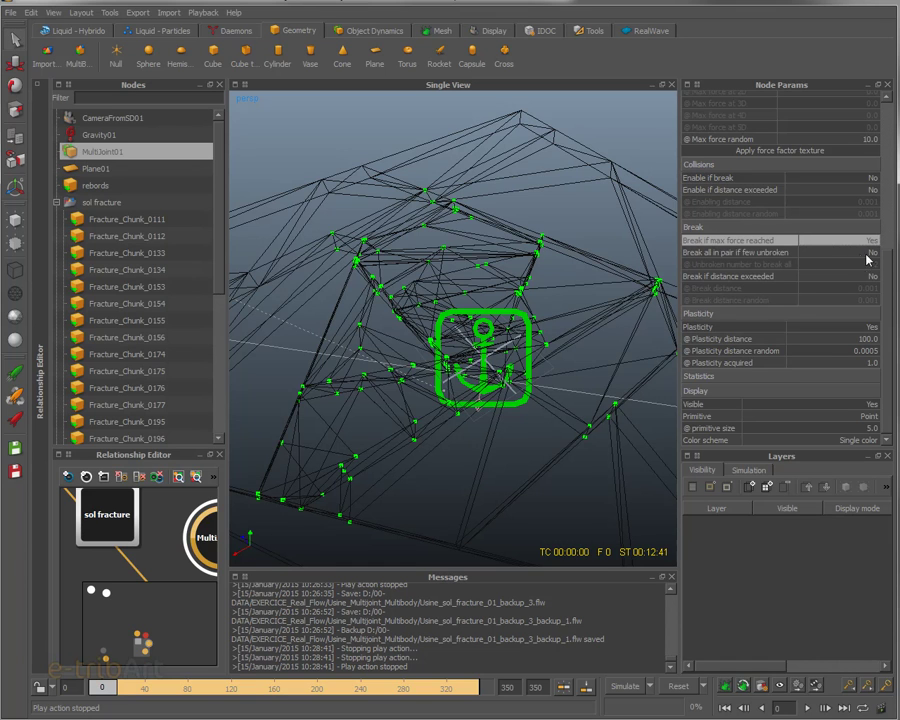
{"action": "scroll", "coordinate": [888, 270], "scroll_direction": "up", "scroll_amount": 1}
{"action": "scroll", "coordinate": [888, 270], "scroll_direction": "up", "scroll_amount": 2}
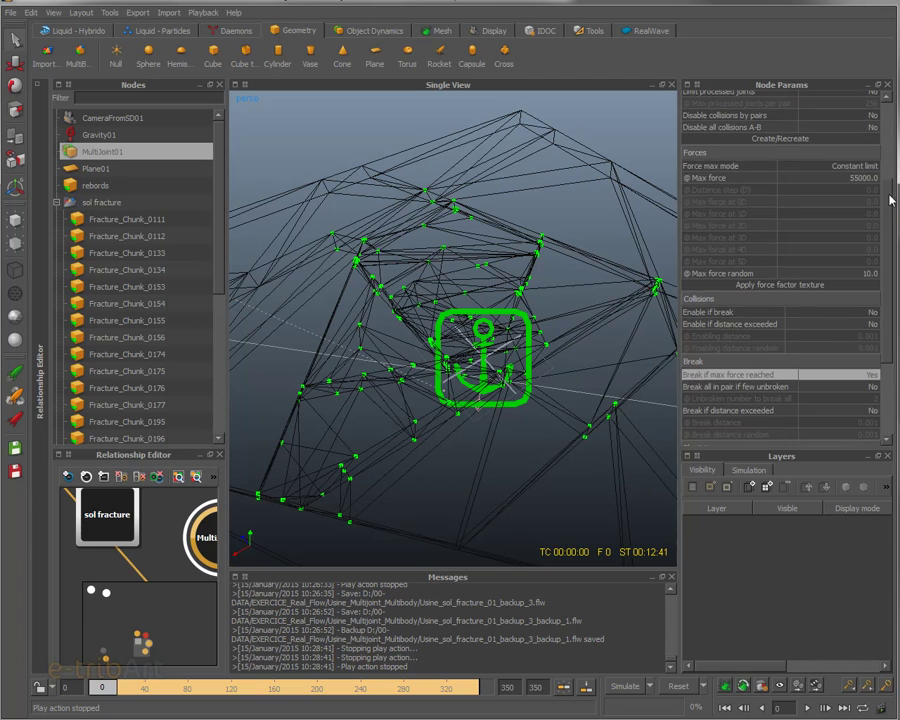
{"action": "scroll", "coordinate": [880, 275], "scroll_direction": "down", "scroll_amount": 2}
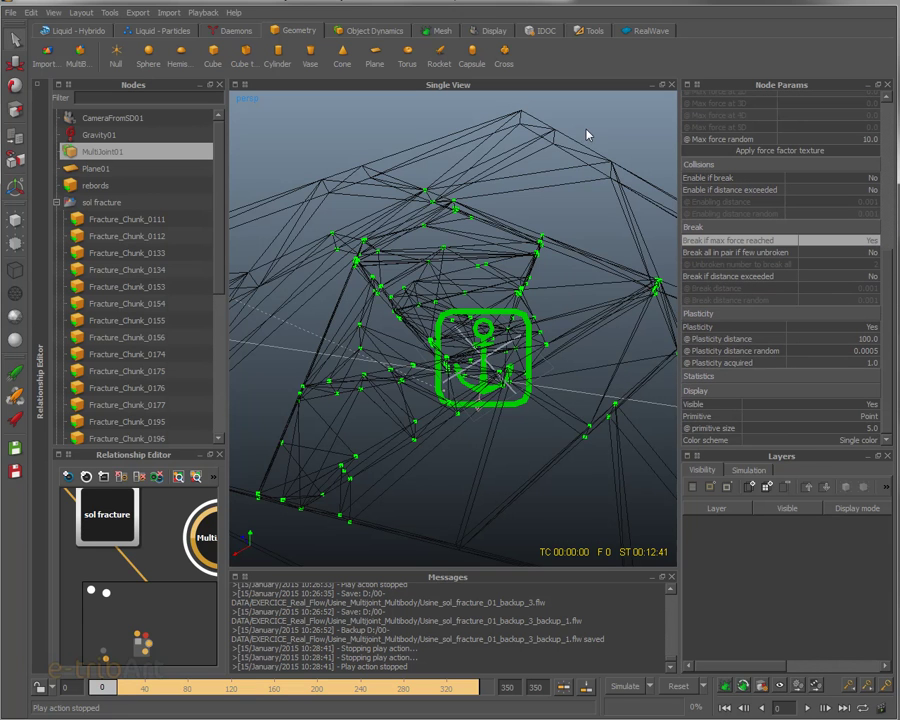
Display the scene with textured shading and advance the simulation from frame 31 to 37 to view the falling sphere
{"action": "left_click_drag", "start_coordinate": [507, 341], "coordinate": [566, 394], "text": "alt"}
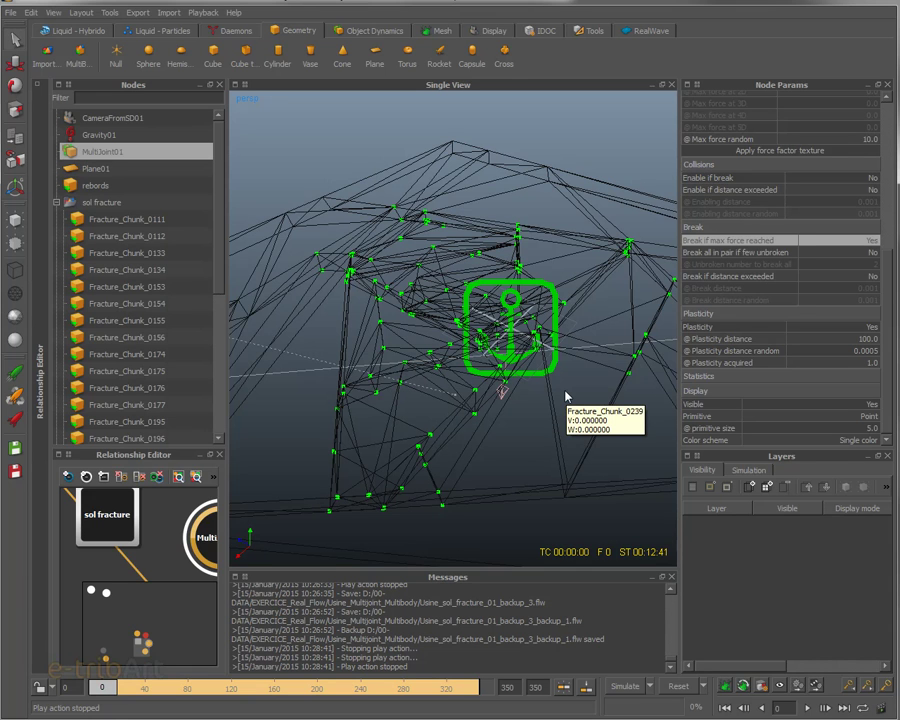
{"action": "key", "text": "6"}
{"action": "left_click_drag", "start_coordinate": [486, 388], "coordinate": [430, 395], "text": "alt"}
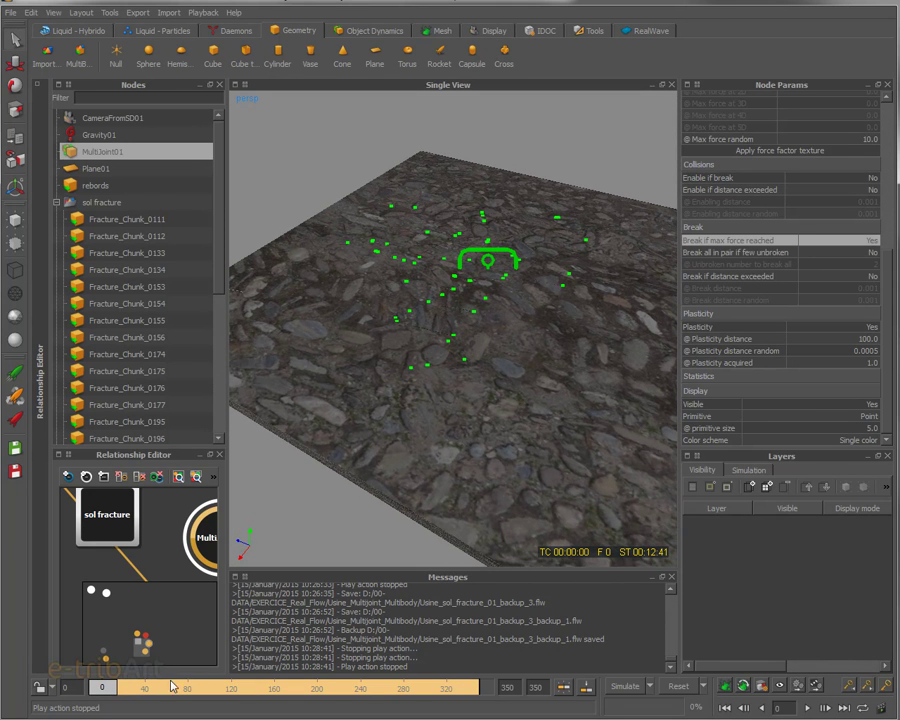
{"action": "left_click", "coordinate": [137, 688]}
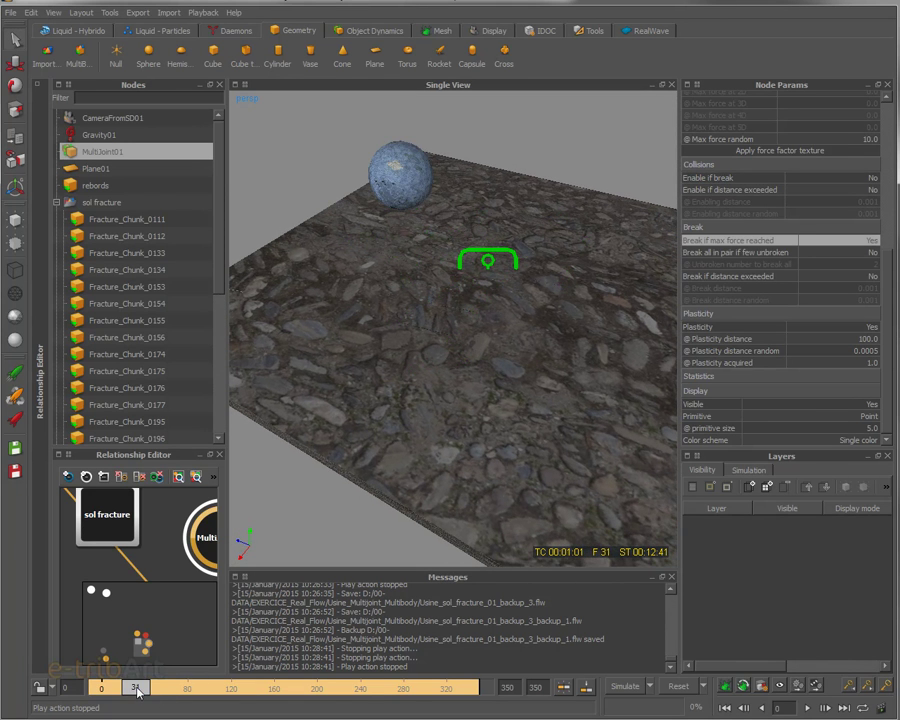
{"action": "left_click", "coordinate": [806, 708]}
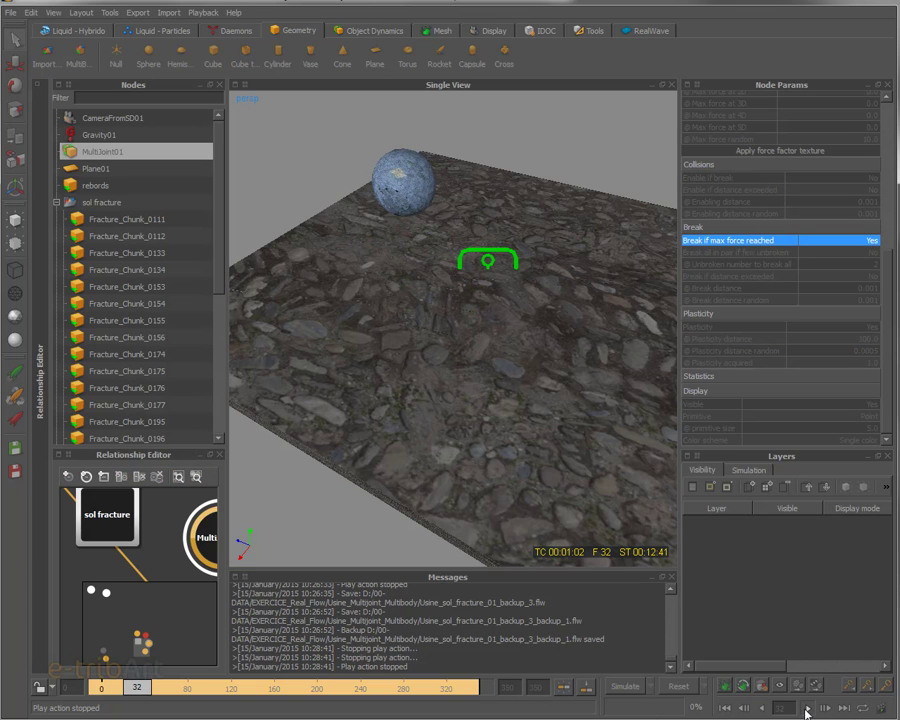
{"action": "left_click", "coordinate": [806, 708]}
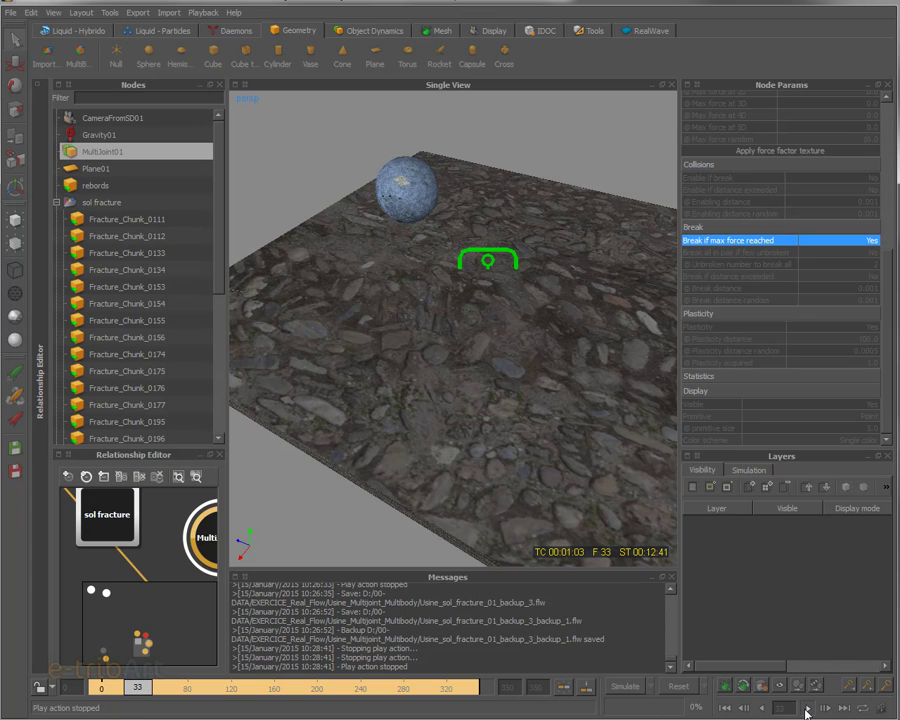
{"action": "left_click", "coordinate": [806, 708]}
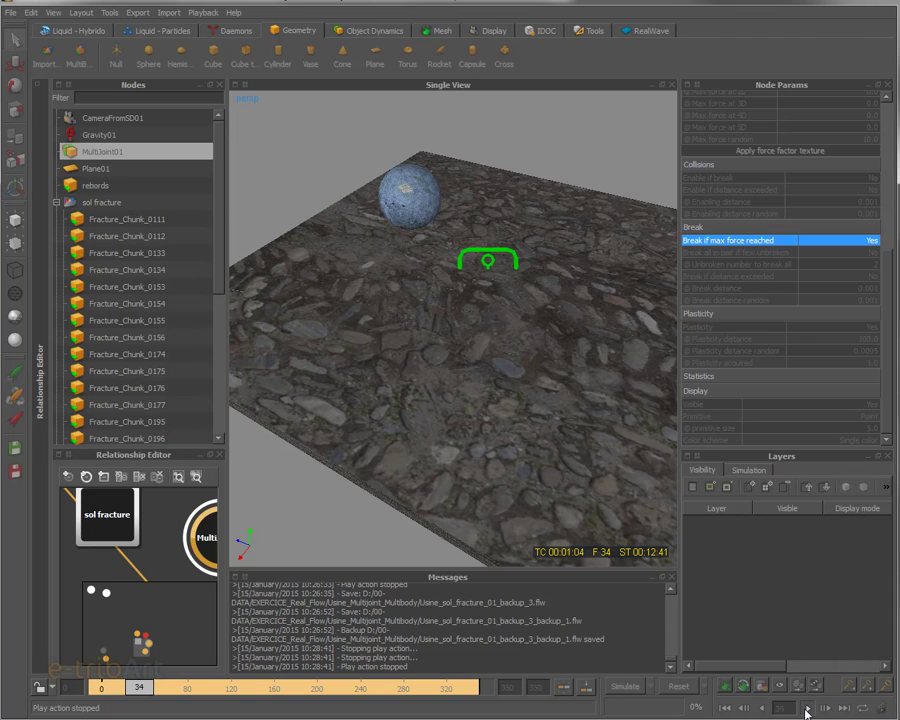
{"action": "left_click", "coordinate": [806, 708]}
{"action": "left_click", "coordinate": [806, 708]}
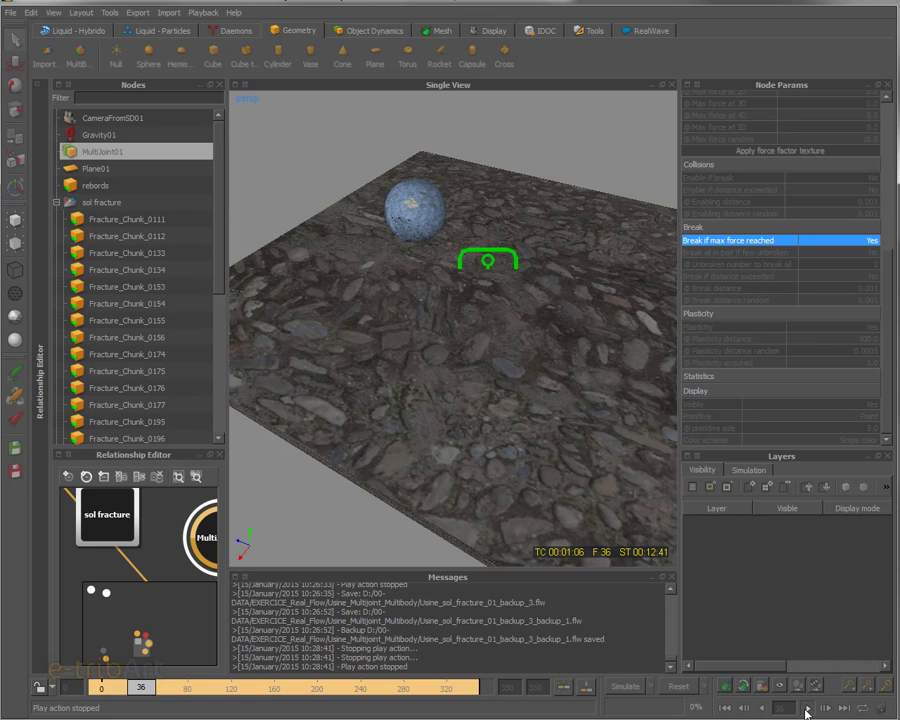
{"action": "left_click", "coordinate": [806, 710]}
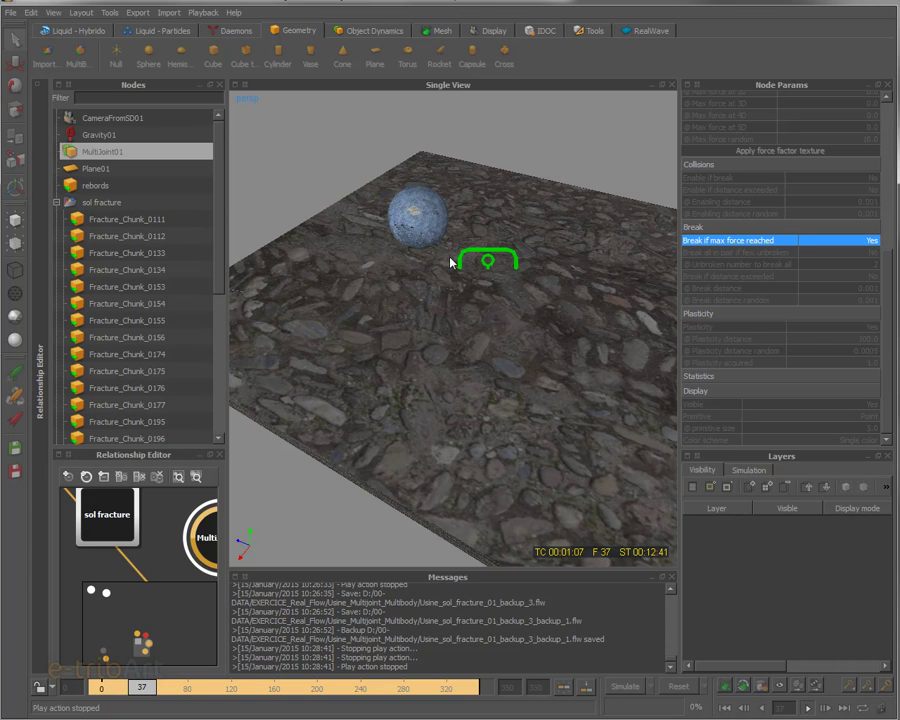
Compare the rigid body parameters of Sphere01 with those of Fracture_Chunk_0217 and Fracture_Chunk_0176
{"action": "left_click", "coordinate": [428, 228]}
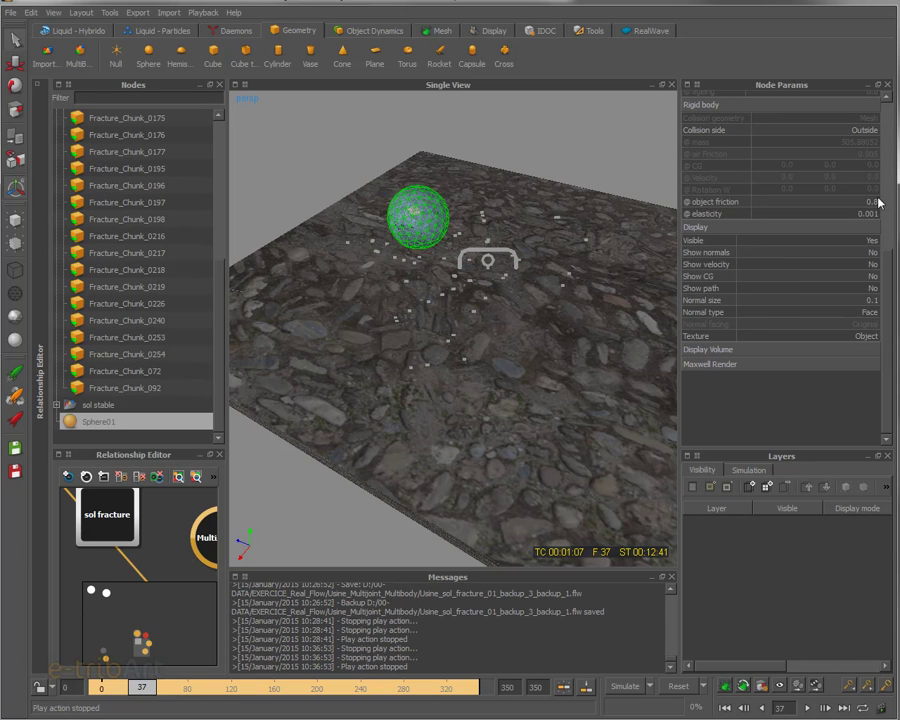
{"action": "left_click_drag", "start_coordinate": [891, 290], "coordinate": [893, 255]}
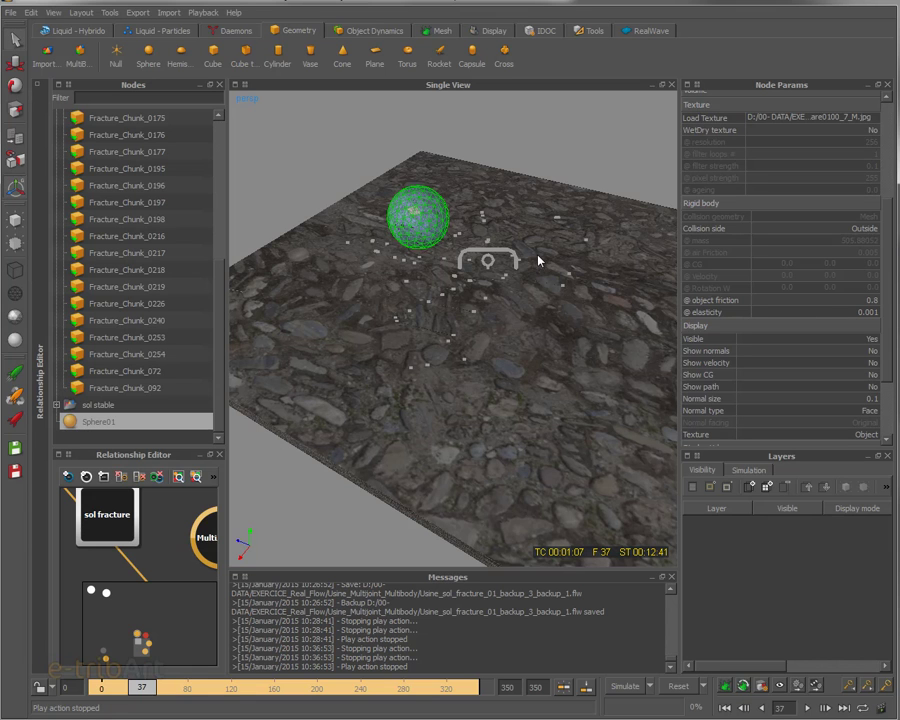
{"action": "left_click", "coordinate": [466, 292]}
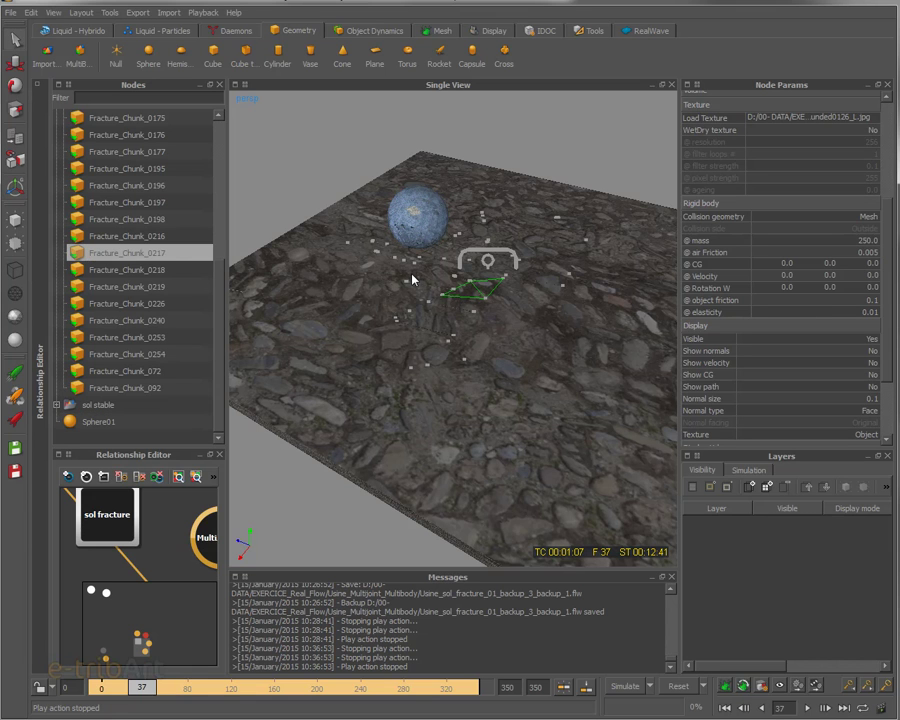
{"action": "left_click", "coordinate": [416, 282]}
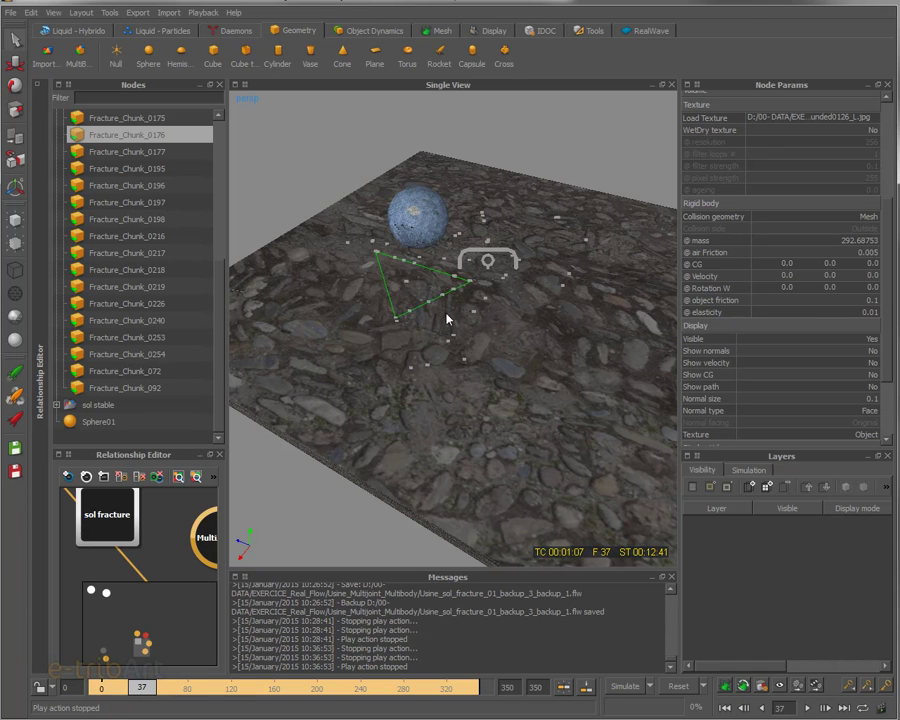
Advance the simulation to frame 134 and examine the broken ground around the sphere up close
{"action": "left_click", "coordinate": [210, 688]}
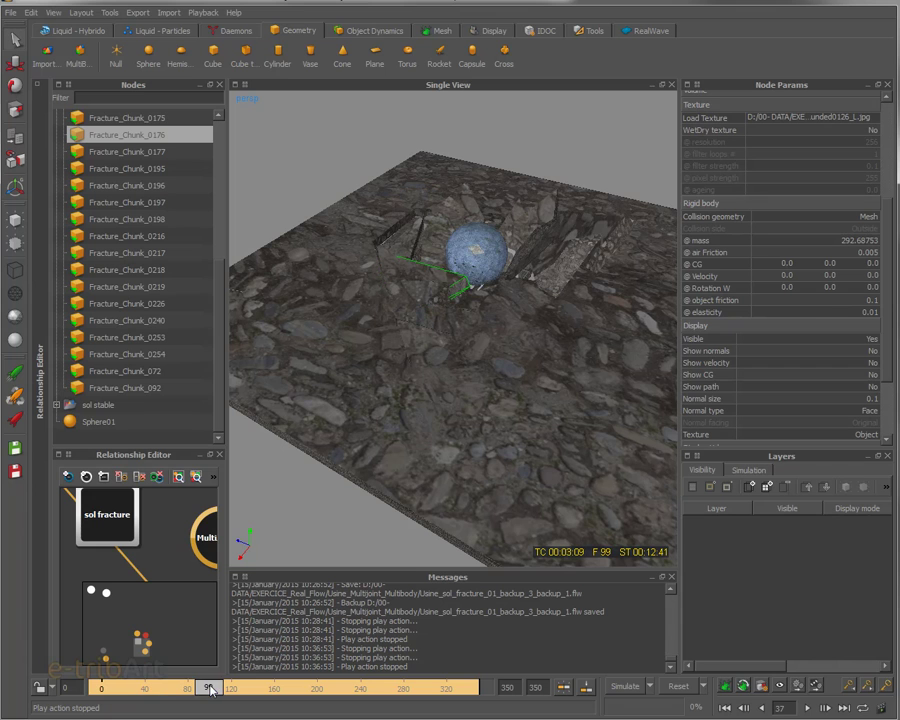
{"action": "left_click_drag", "start_coordinate": [210, 688], "coordinate": [250, 690]}
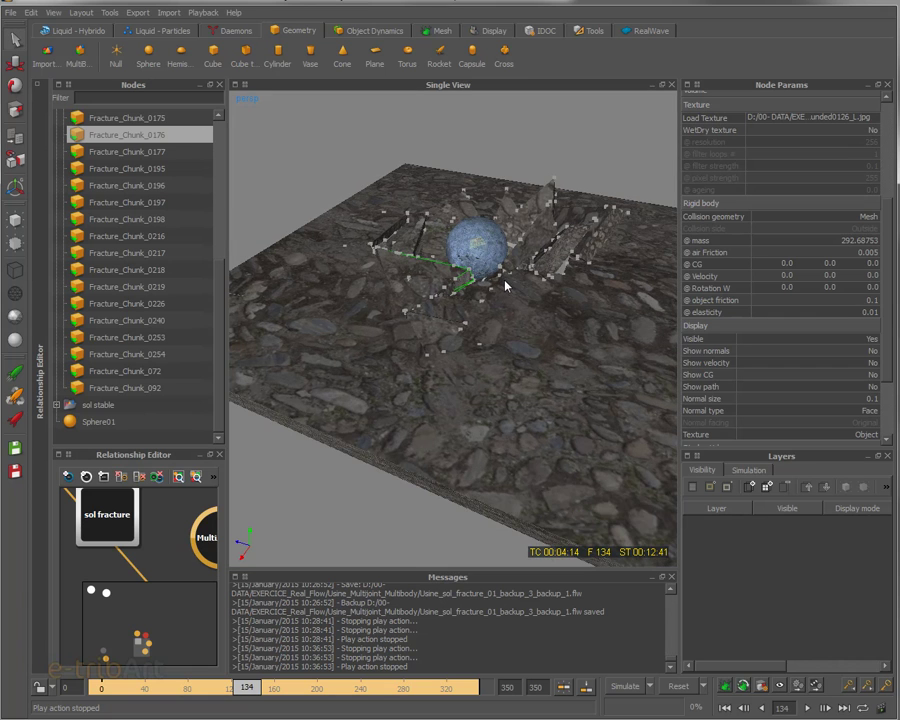
{"action": "scroll", "coordinate": [521, 268], "scroll_direction": "up", "scroll_amount": 5}
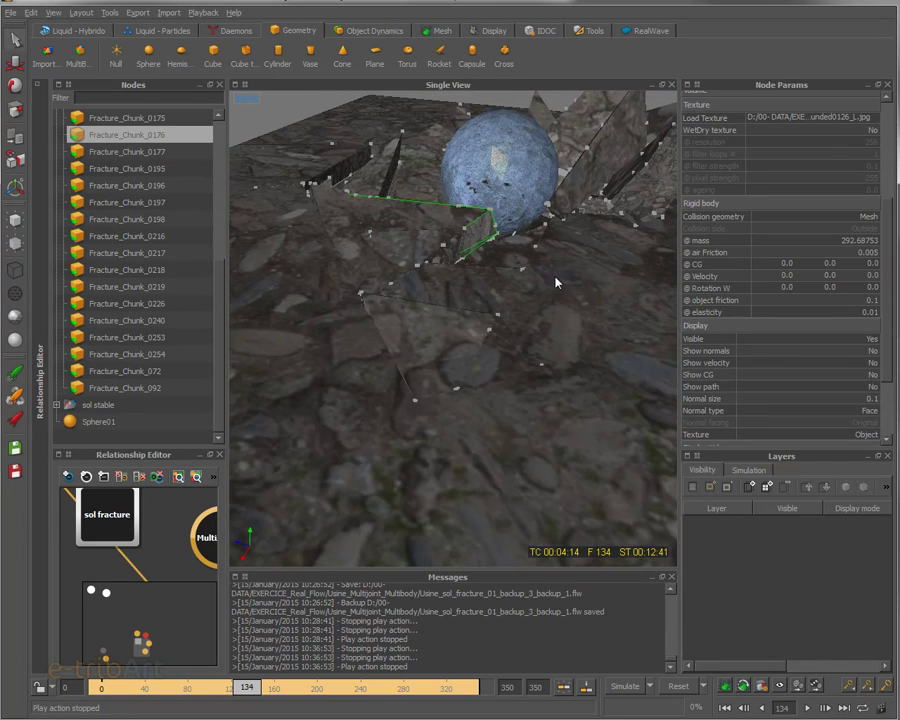
{"action": "left_click_drag", "start_coordinate": [545, 295], "coordinate": [496, 383], "text": "alt"}
Examine the mass of Fracture_Chunk_0195, Fracture_Chunk_0154 and Fracture_Chunk_0219 around the sphere
{"action": "left_click", "coordinate": [578, 236]}
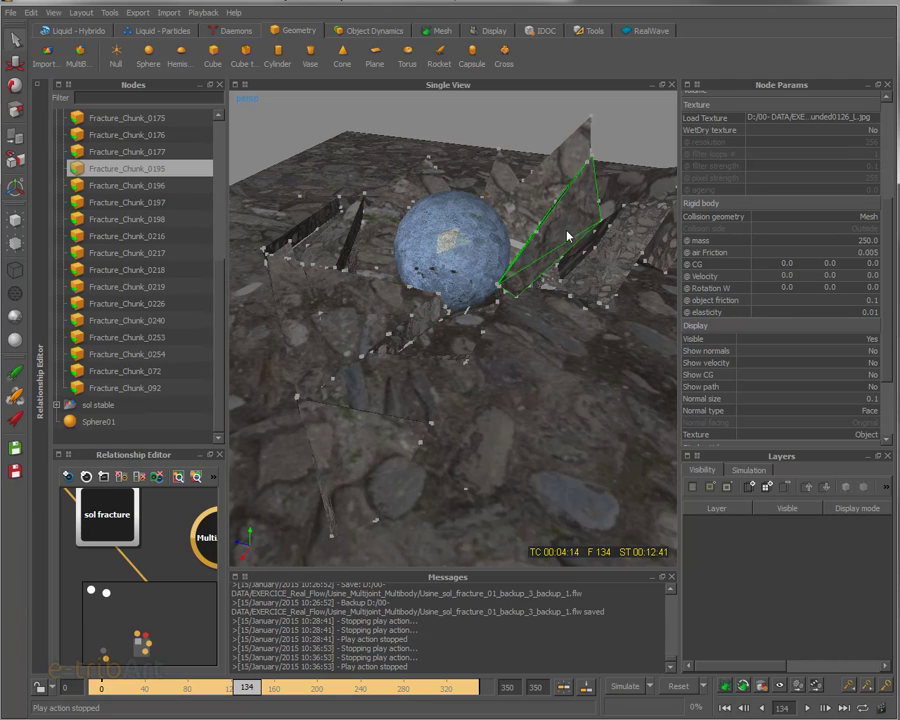
{"action": "left_click_drag", "start_coordinate": [578, 236], "coordinate": [489, 257], "text": "alt"}
{"action": "left_click", "coordinate": [560, 185]}
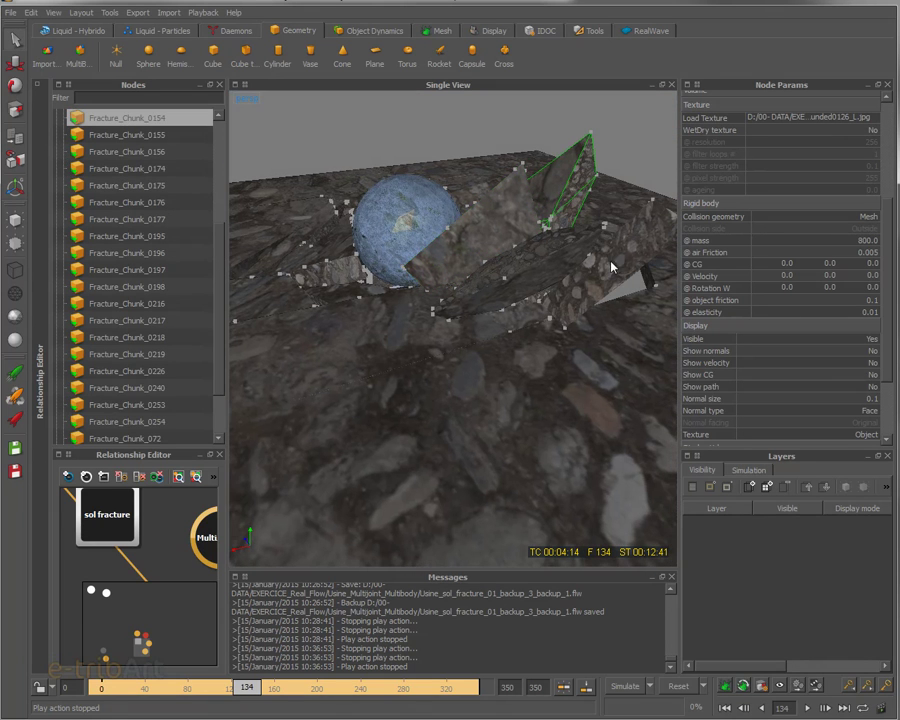
{"action": "left_click", "coordinate": [876, 241]}
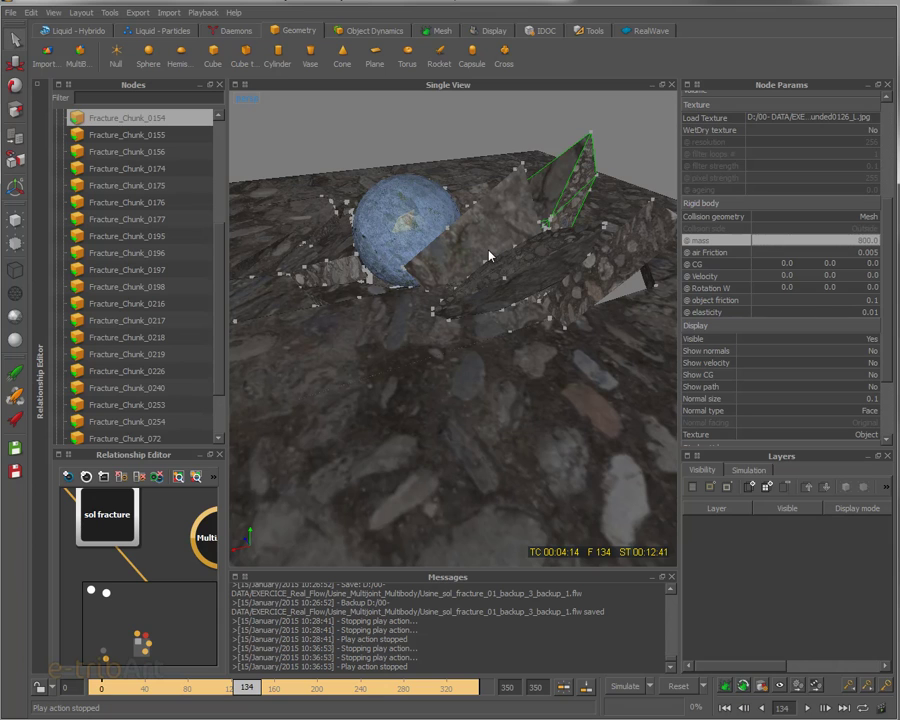
{"action": "mouse_move", "coordinate": [489, 256]}
{"action": "left_click_drag", "start_coordinate": [424, 318], "coordinate": [443, 372], "text": "alt"}
{"action": "left_click", "coordinate": [509, 393]}
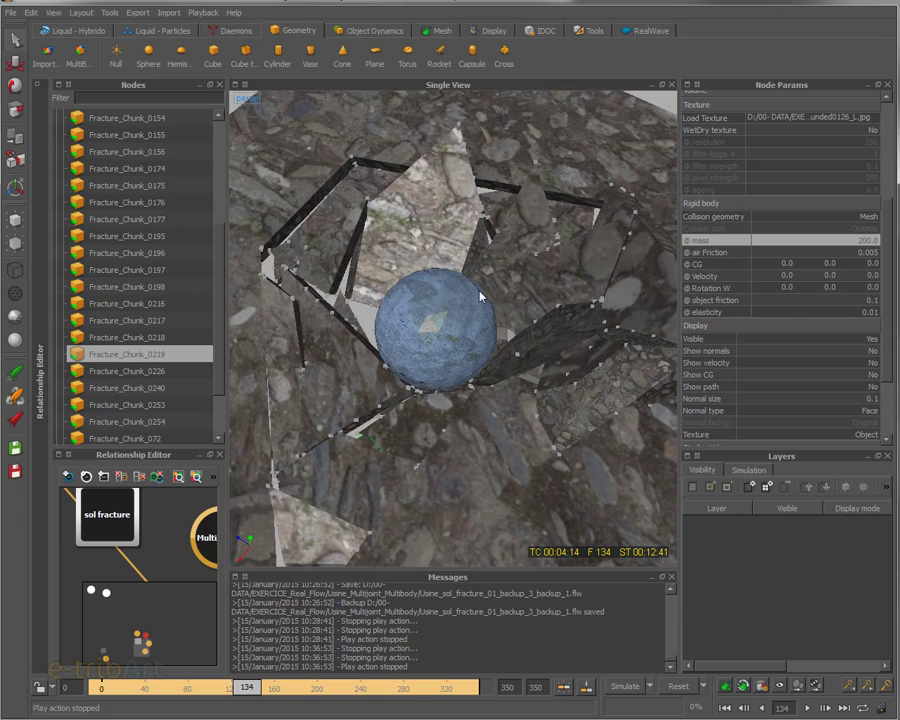
Examine the mass, object friction and elasticity of Fracture_Chunk_0176 and view the broken ground around the sphere
{"action": "left_click", "coordinate": [244, 224]}
{"action": "left_click_drag", "start_coordinate": [268, 255], "coordinate": [426, 322], "text": "alt"}
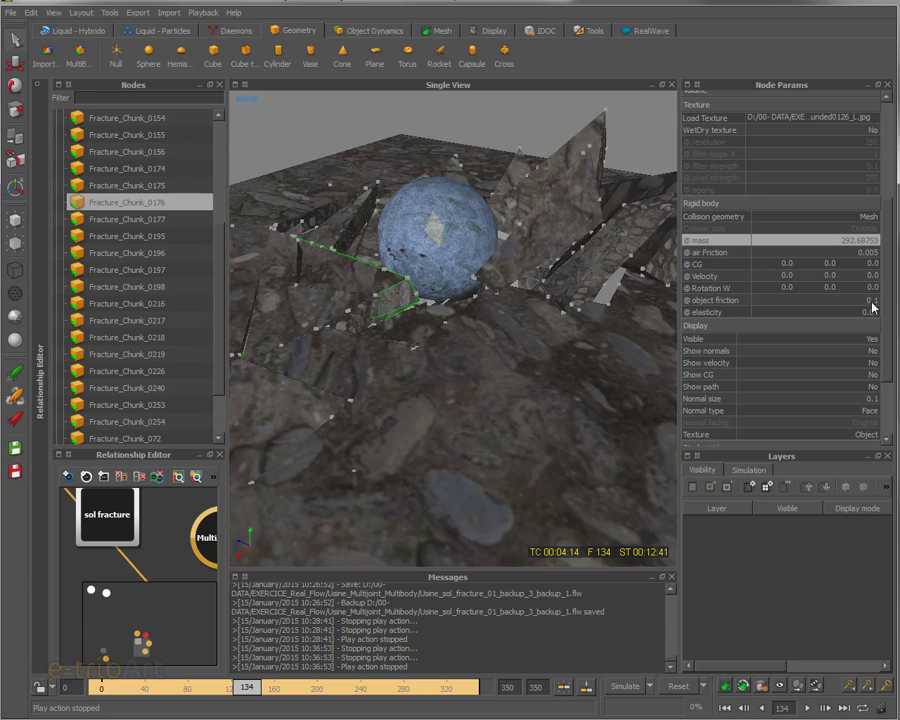
{"action": "left_click_drag", "start_coordinate": [503, 268], "coordinate": [527, 272], "text": "alt"}
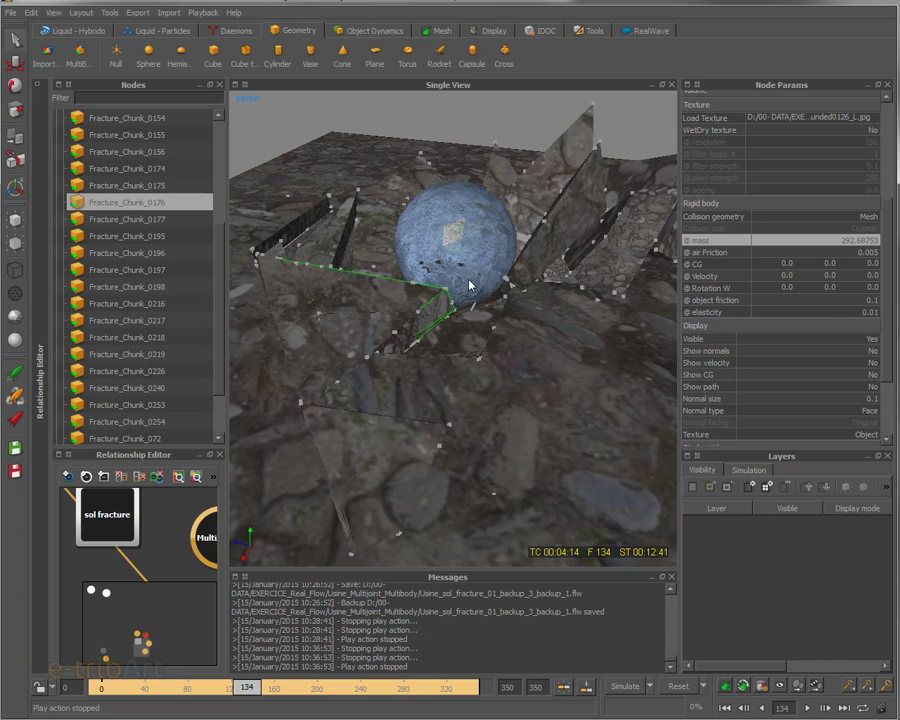
{"action": "mouse_move", "coordinate": [480, 322]}
{"action": "middle_mouse_down"}
{"action": "mouse_move", "coordinate": [492, 352]}
{"action": "mouse_move", "coordinate": [476, 331]}
{"action": "middle_mouse_up"}
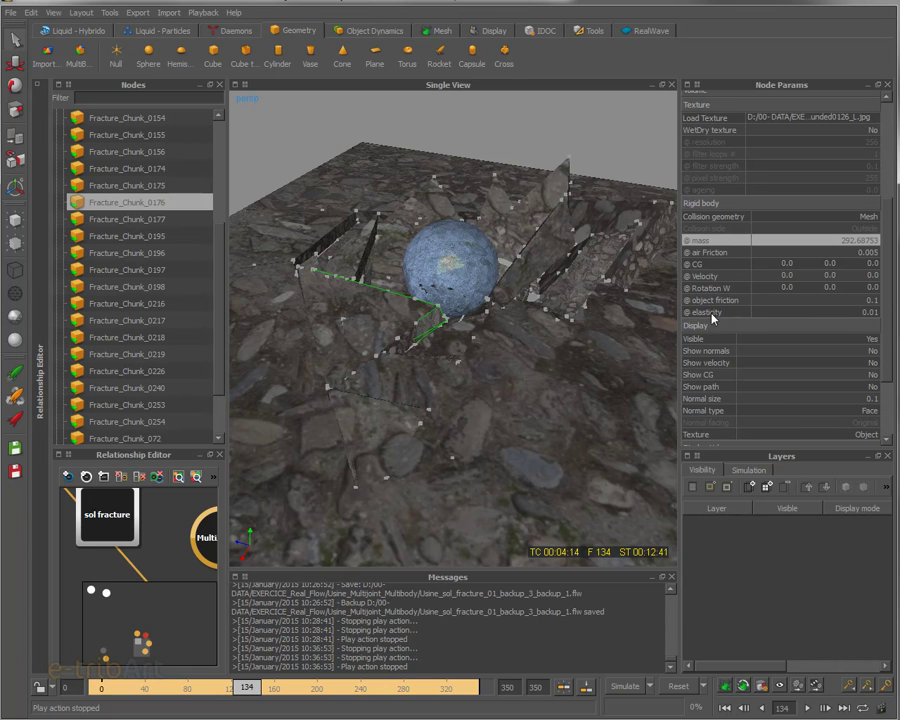
{"action": "double_click", "coordinate": [866, 313]}
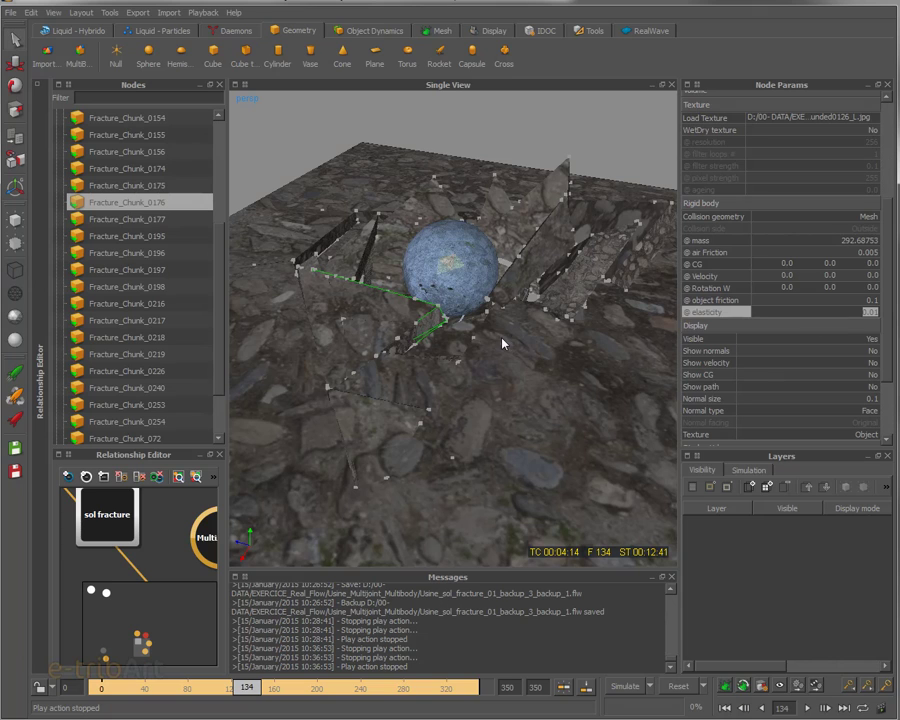
{"action": "mouse_move", "coordinate": [478, 368]}
{"action": "left_mouse_down", "text": "alt"}
{"action": "mouse_move", "coordinate": [430, 346]}
{"action": "mouse_move", "coordinate": [418, 378]}
{"action": "mouse_move", "coordinate": [577, 354]}
{"action": "mouse_move", "coordinate": [432, 374]}
{"action": "mouse_move", "coordinate": [467, 384]}
{"action": "mouse_move", "coordinate": [472, 341]}
{"action": "mouse_move", "coordinate": [482, 380]}
{"action": "mouse_move", "coordinate": [478, 358]}
{"action": "left_mouse_up", "text": "alt"}
{"action": "right_click_drag", "start_coordinate": [480, 316], "coordinate": [457, 323], "text": "alt"}
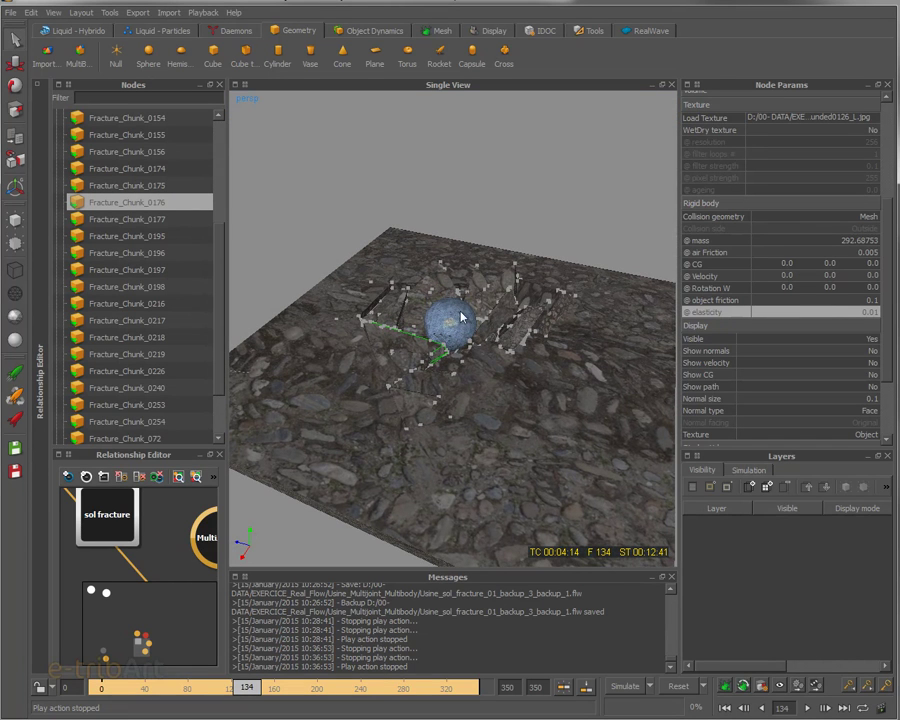
Examine the object friction and elasticity of Sphere01 and its contact with the surrounding broken chunks
{"action": "left_click", "coordinate": [456, 318]}
{"action": "left_click_drag", "start_coordinate": [452, 320], "coordinate": [446, 347], "text": "alt"}
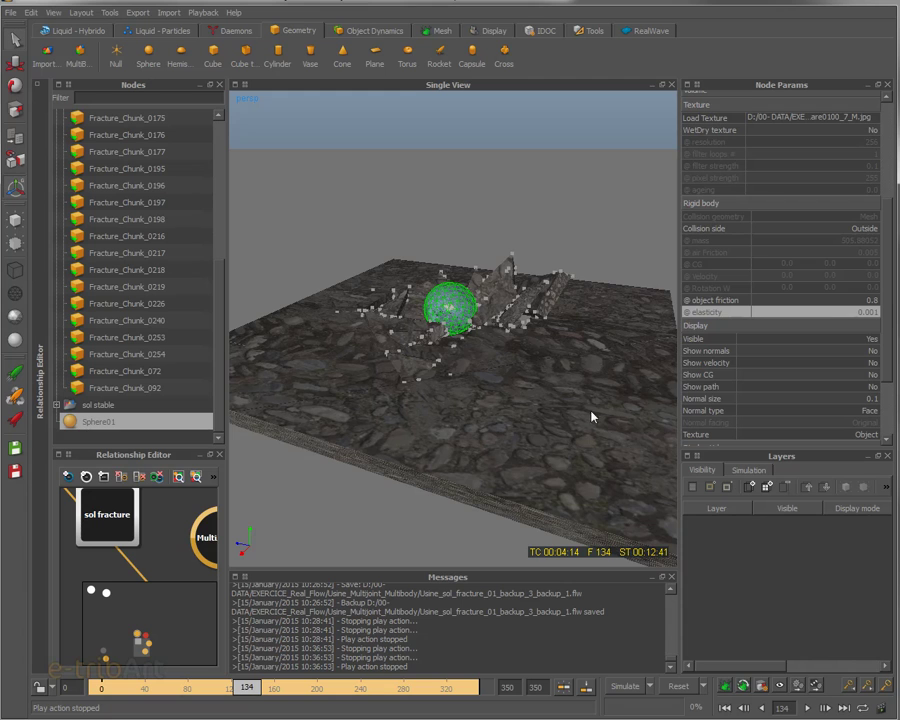
{"action": "right_click_drag", "start_coordinate": [494, 354], "coordinate": [548, 386], "text": "alt"}
{"action": "left_click_drag", "start_coordinate": [540, 386], "coordinate": [543, 387], "text": "alt"}
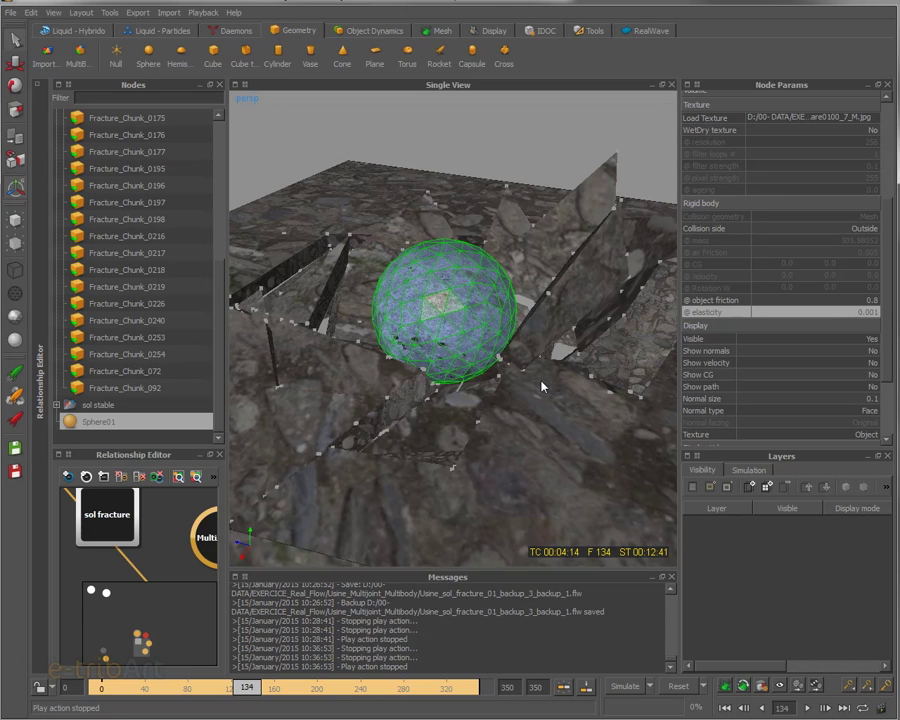
{"action": "mouse_move", "coordinate": [524, 397]}
{"action": "left_mouse_down", "text": "alt"}
{"action": "mouse_move", "coordinate": [502, 394]}
{"action": "mouse_move", "coordinate": [514, 386]}
{"action": "left_mouse_up", "text": "alt"}
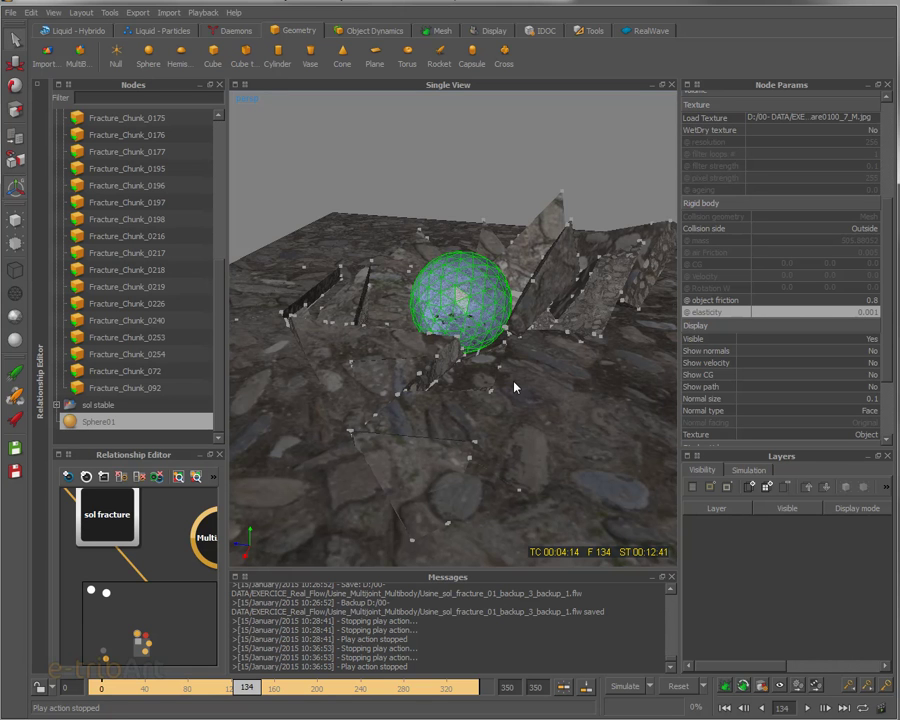
{"action": "left_click_drag", "start_coordinate": [514, 386], "coordinate": [486, 389], "text": "alt"}
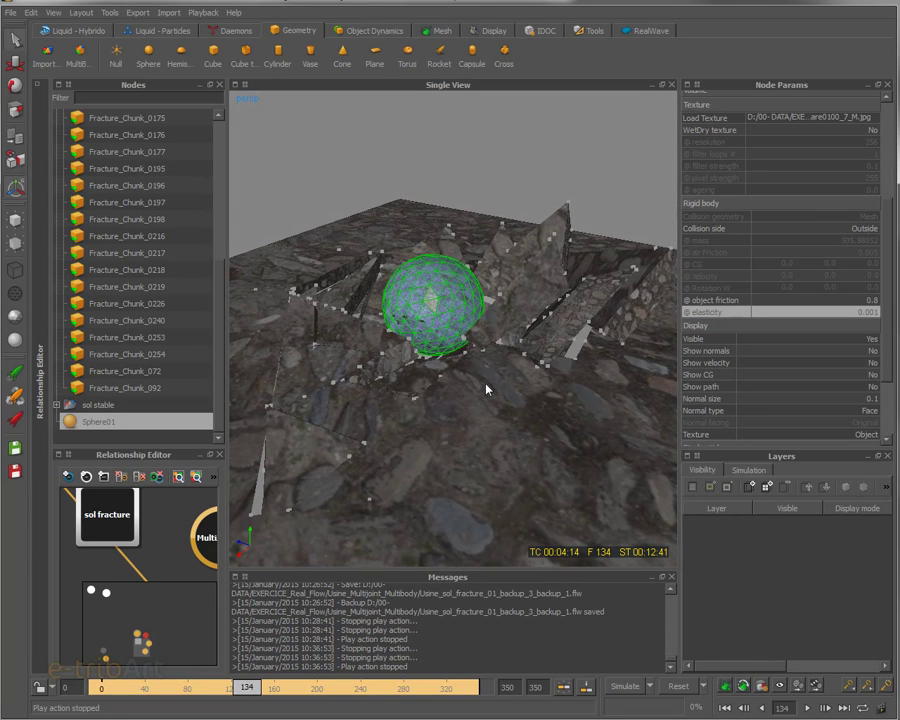